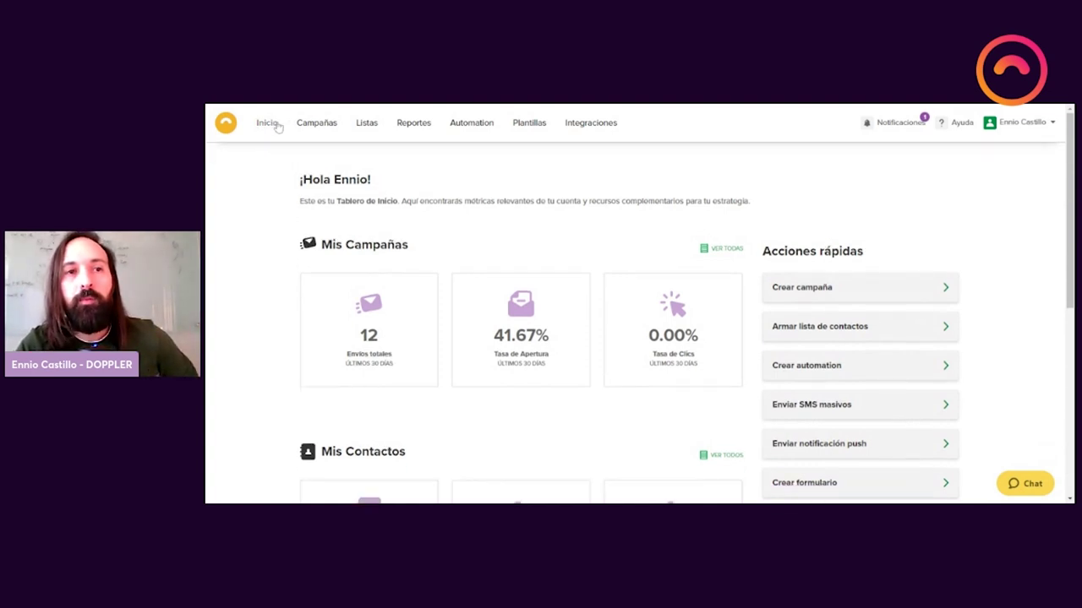
Step: Leave the dashboard and open Campañas to list the draft campaigns
mouse_move(313, 128)
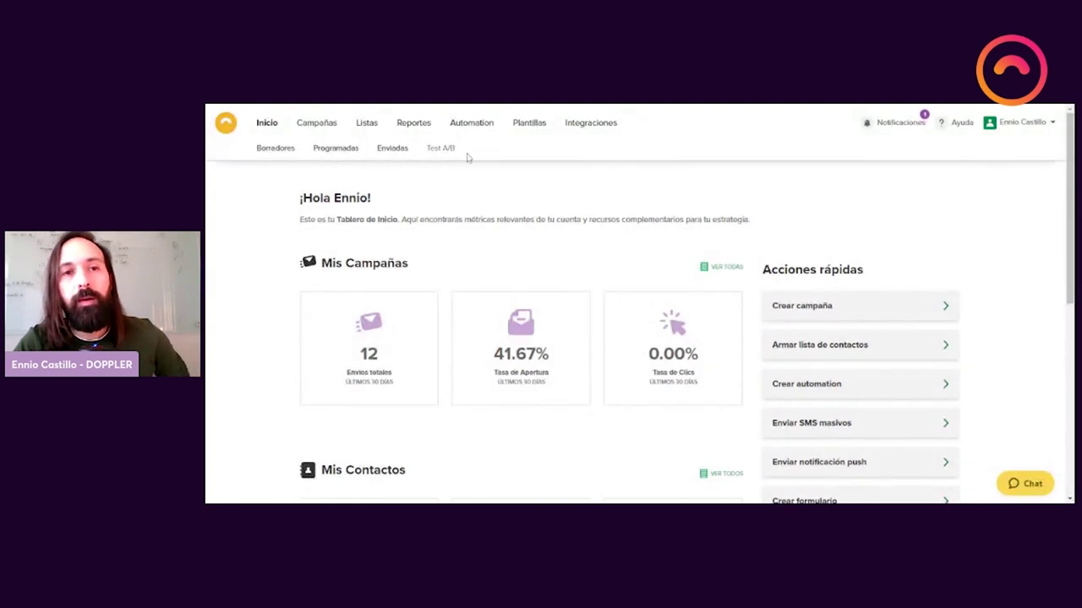
mouse_move(401, 125)
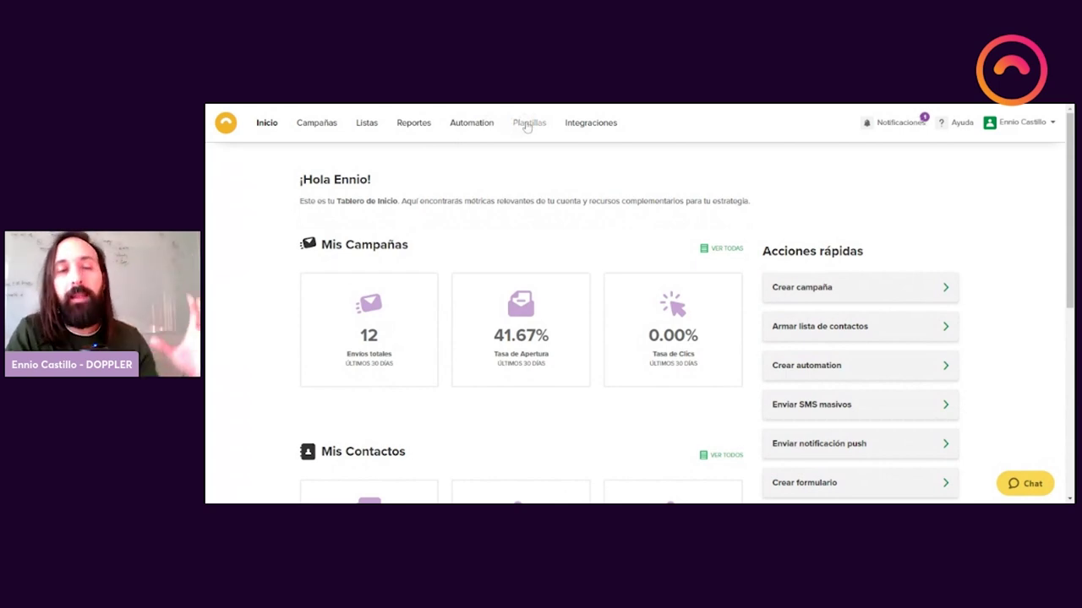
left_click(528, 124)
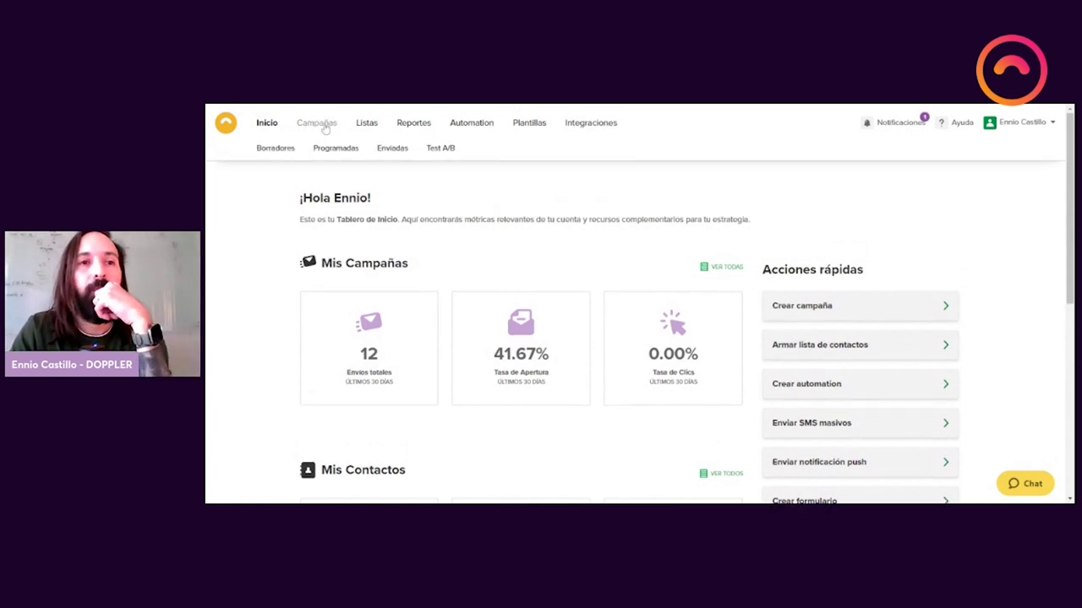
left_click(326, 127)
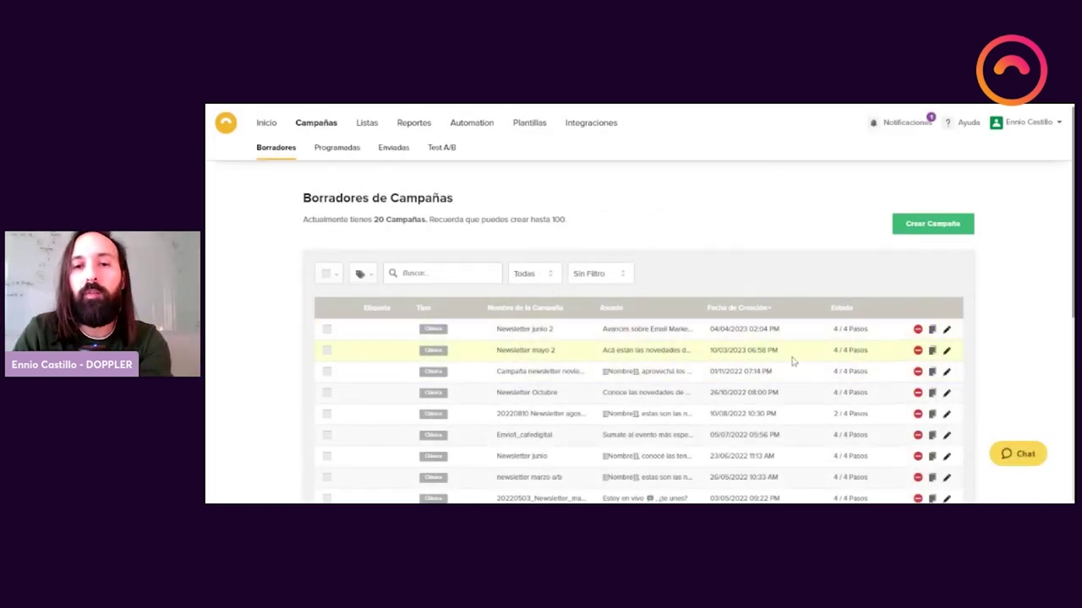
scroll(795, 365, "down", 2)
scroll(795, 365, "down", 2)
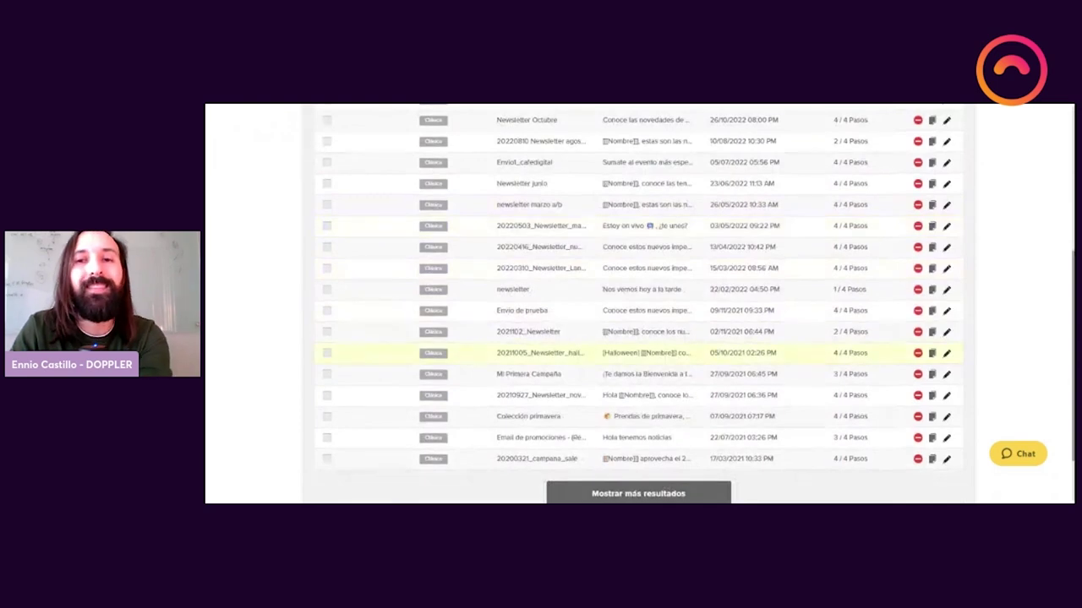
scroll(848, 182, "up", 1)
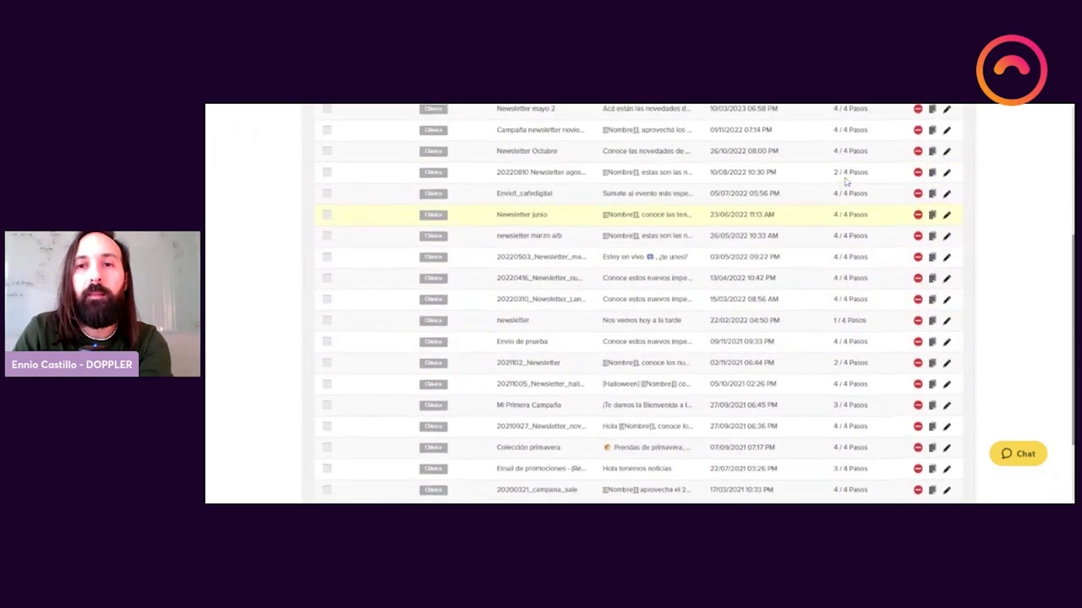
scroll(855, 206, "up", 1)
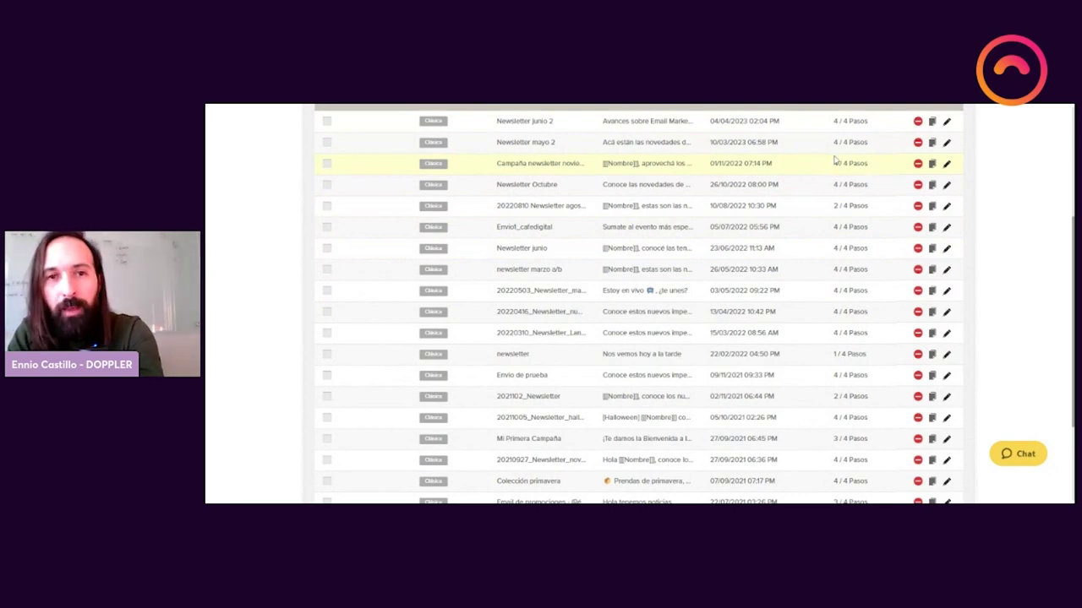
scroll(835, 160, "up", 3)
scroll(835, 161, "up", 2)
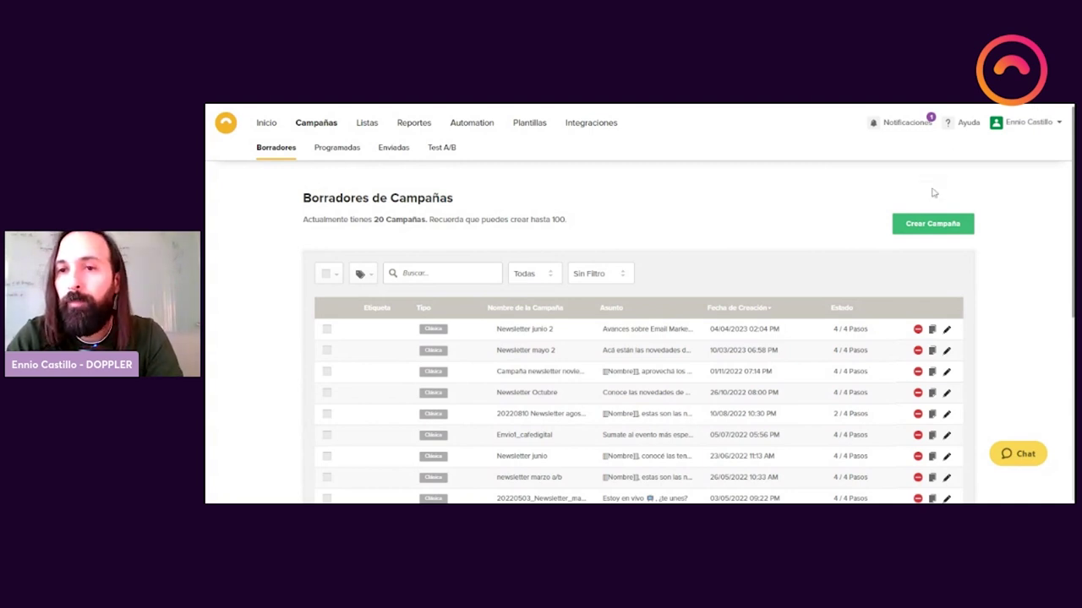
Step: Start a new campaign of type Campaña Test A/B Clásica
left_click(926, 225)
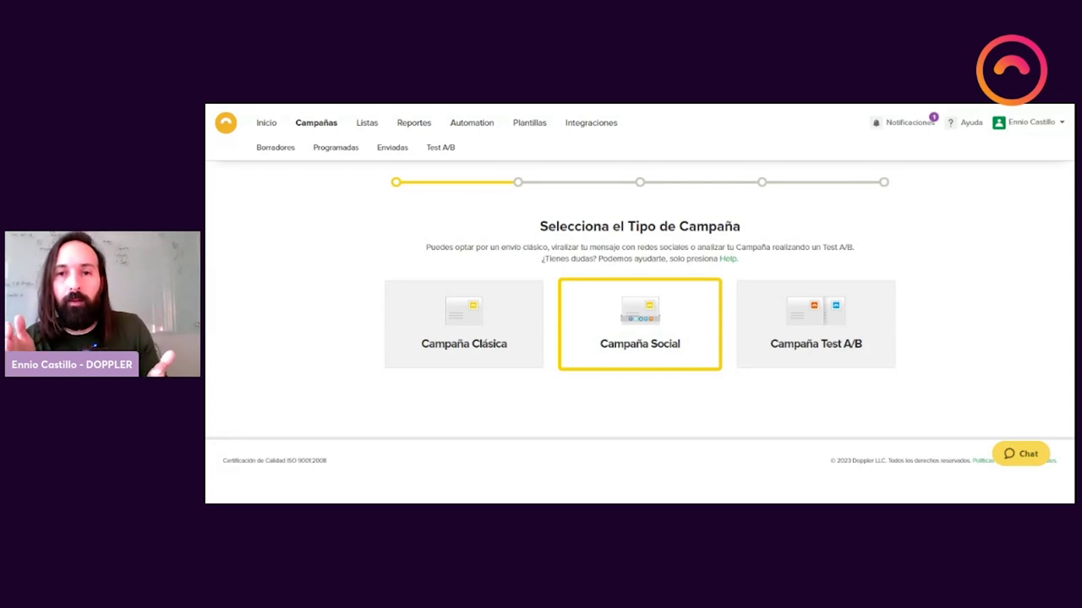
left_click(754, 346)
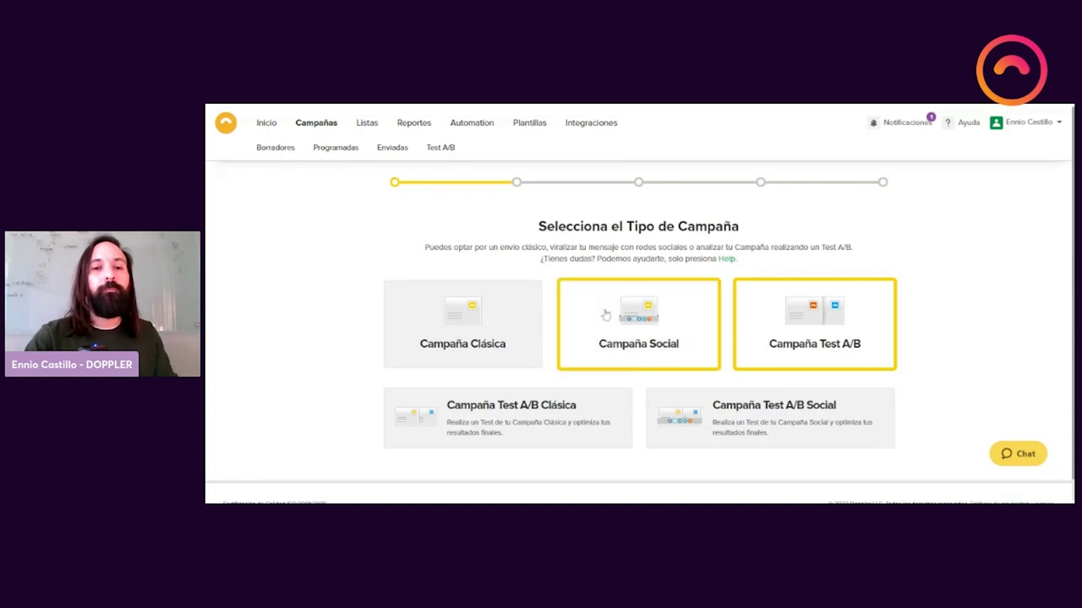
left_click(525, 397)
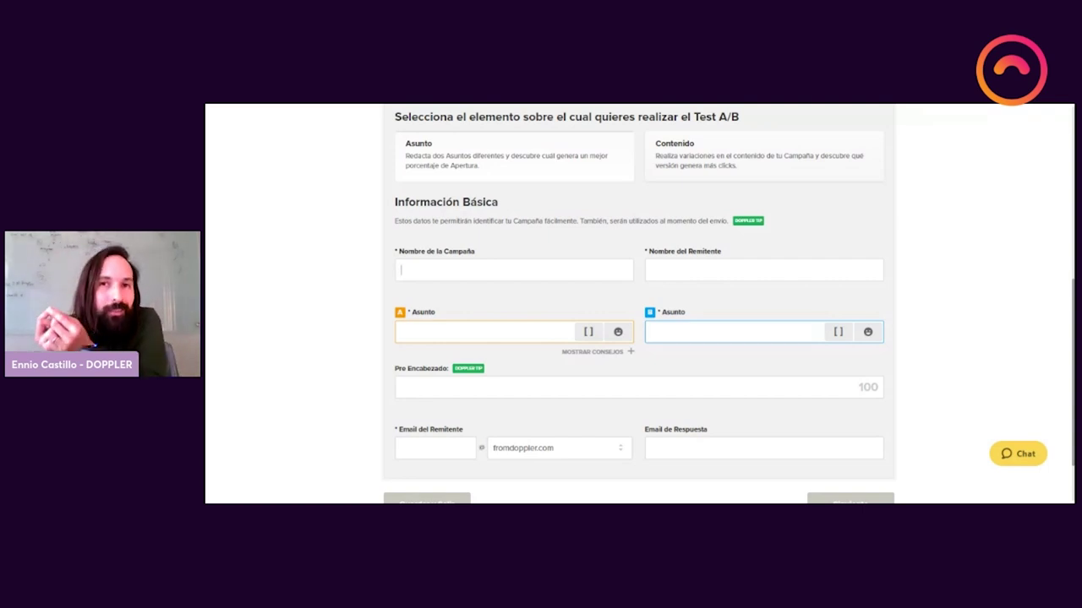
Step: Set the A/B test to vary Contenido, leaving a single subject field
left_click(402, 270)
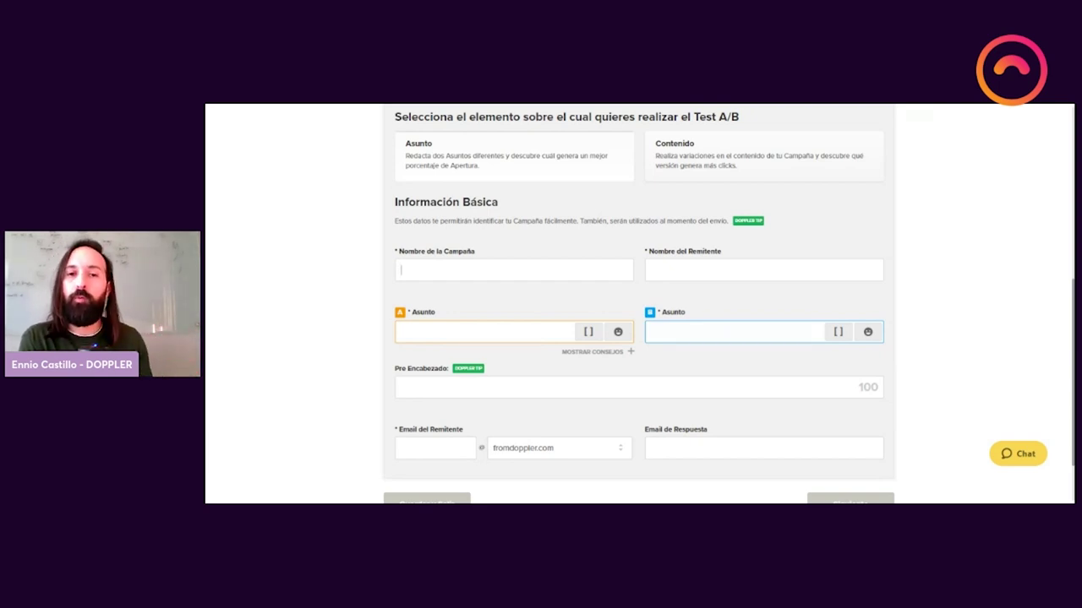
left_click(732, 169)
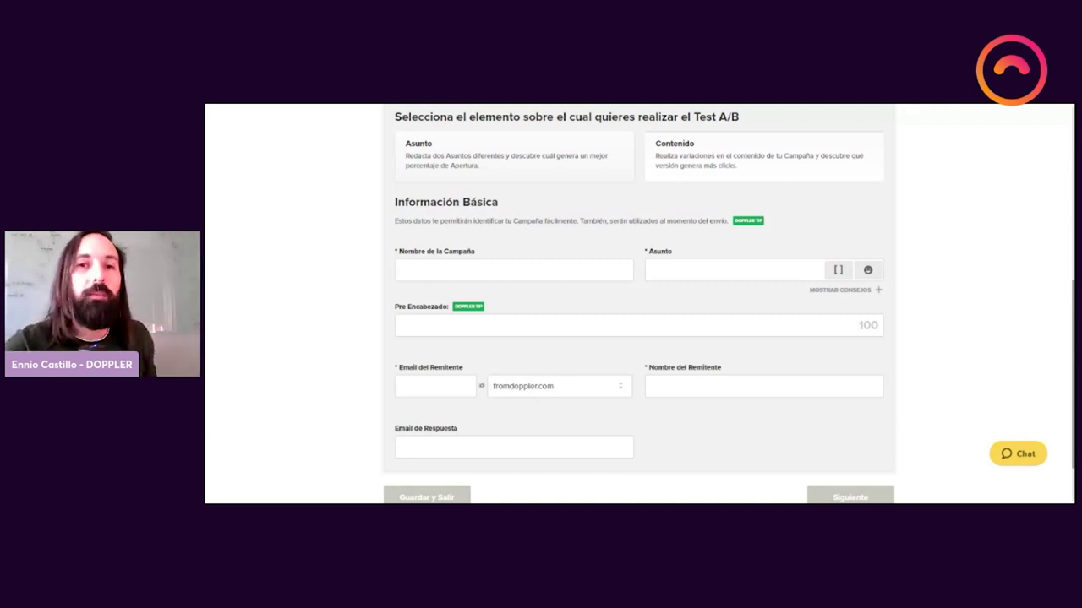
scroll(647, 196, "up", 1)
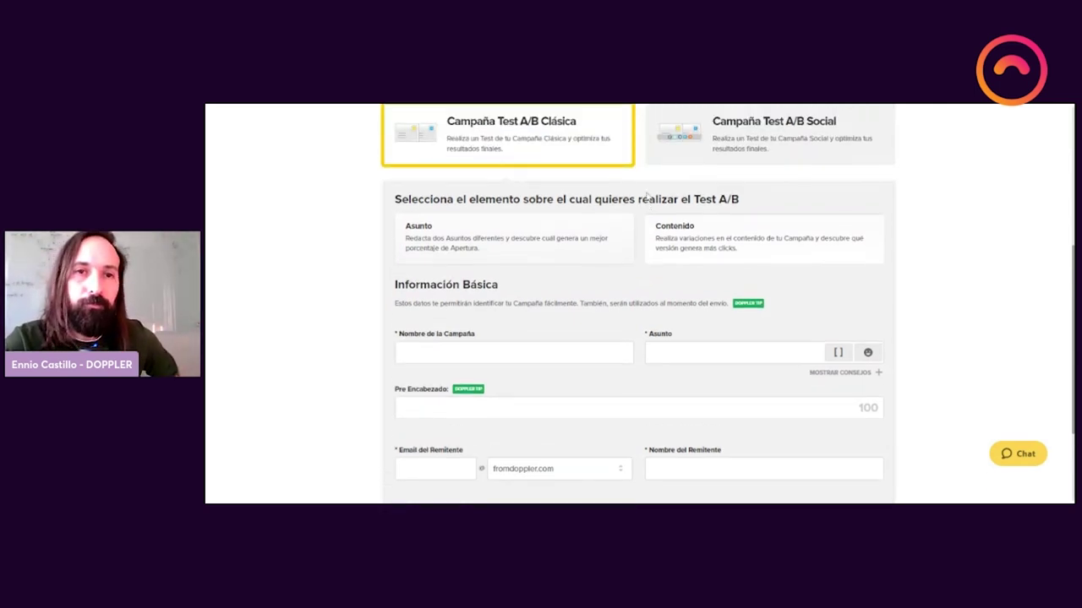
scroll(647, 195, "up", 3)
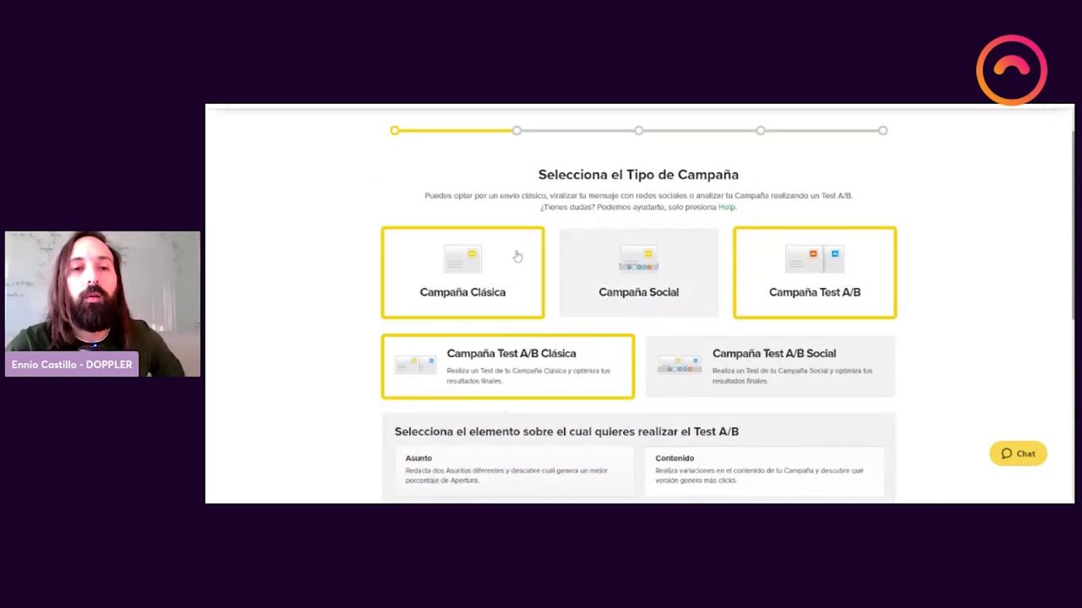
Step: Switch to Campaña Clásica and name the campaign 'Newsletter mayo 2021'
left_click(517, 256)
scroll(531, 272, "down", 1)
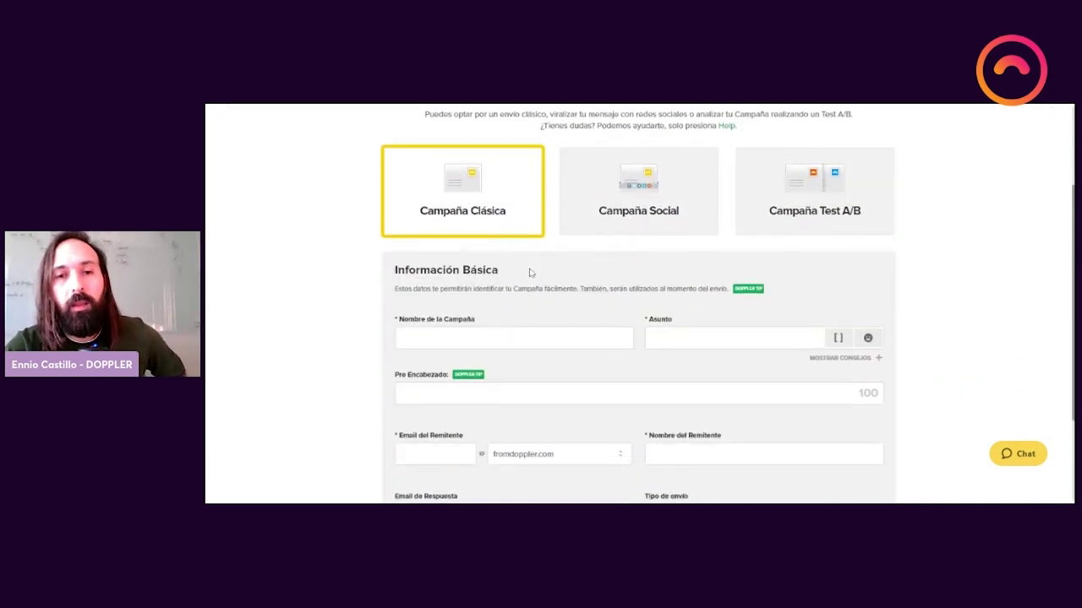
scroll(531, 272, "down", 2)
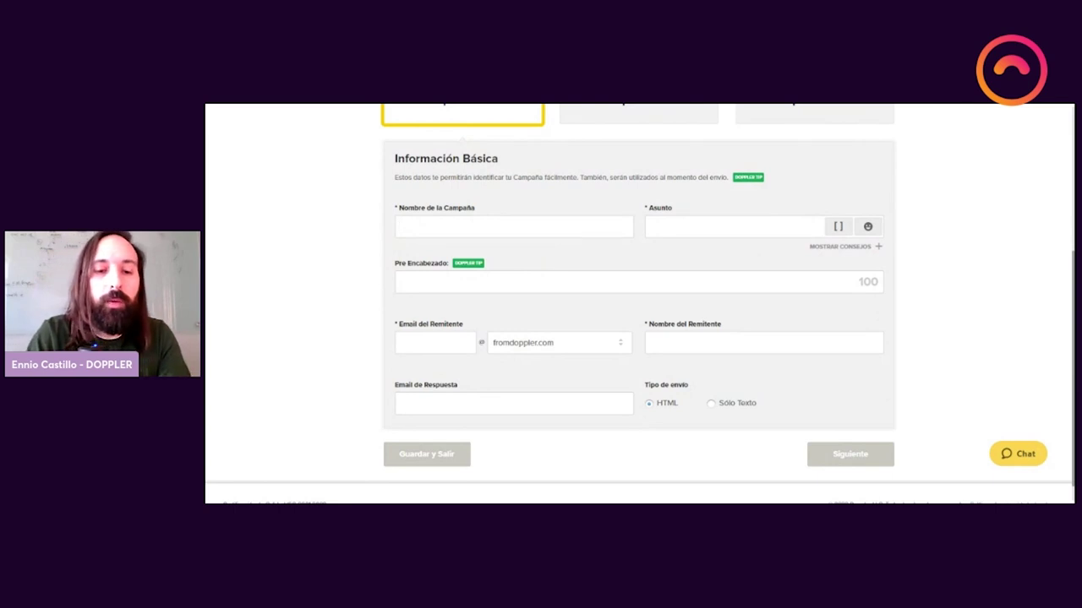
type("Newsl")
type("etter")
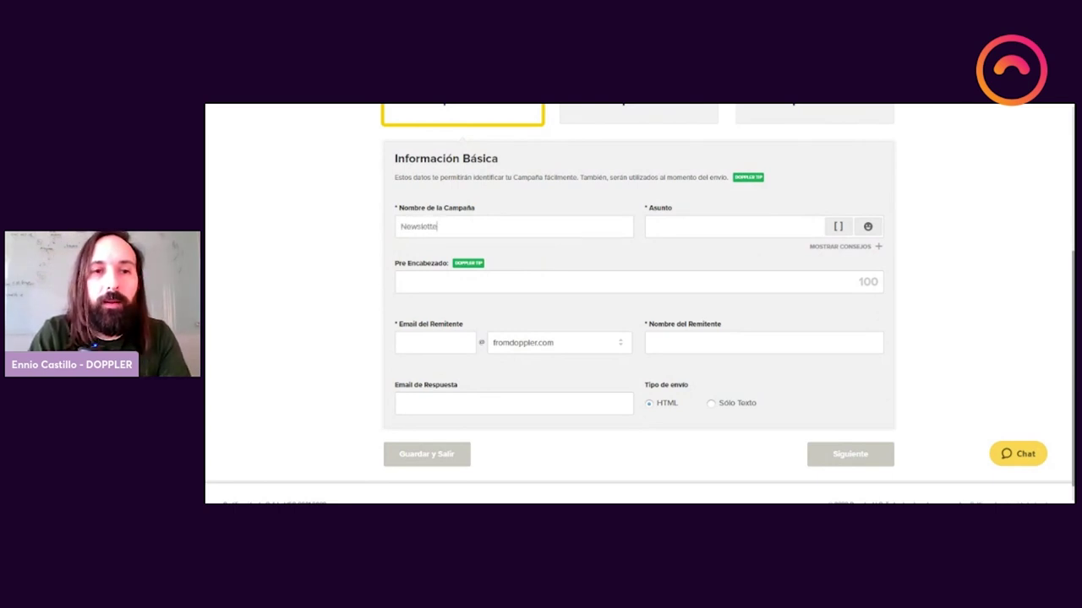
left_click(588, 261)
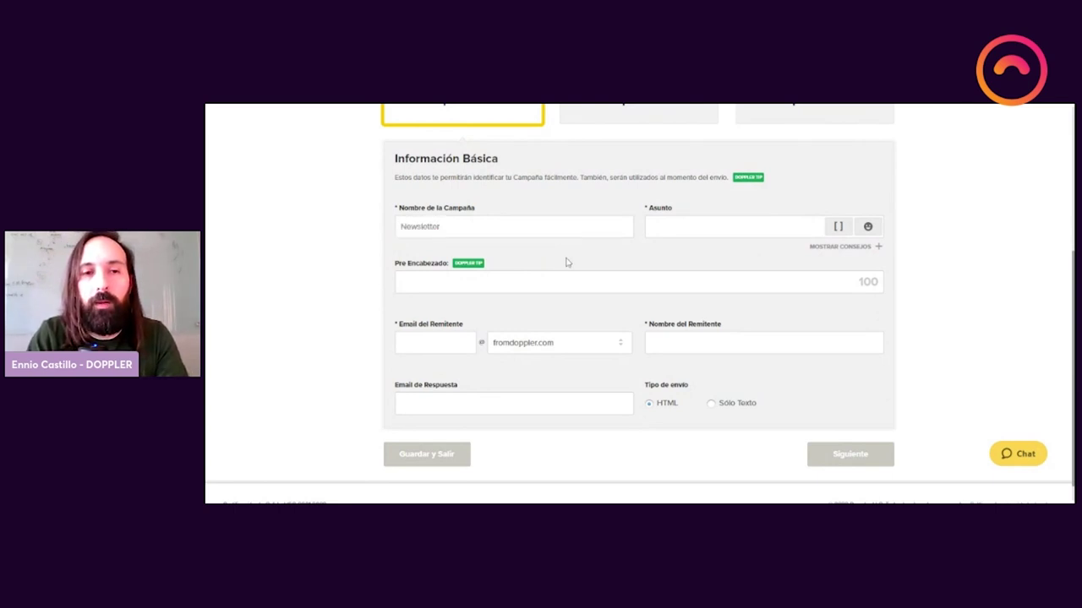
type("mayo 20")
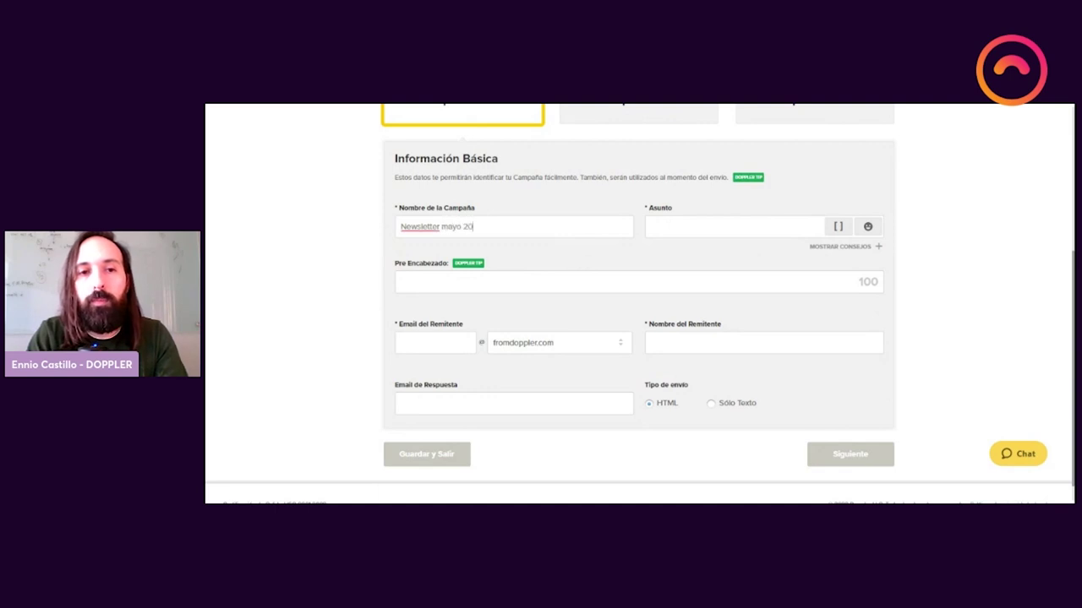
type("21")
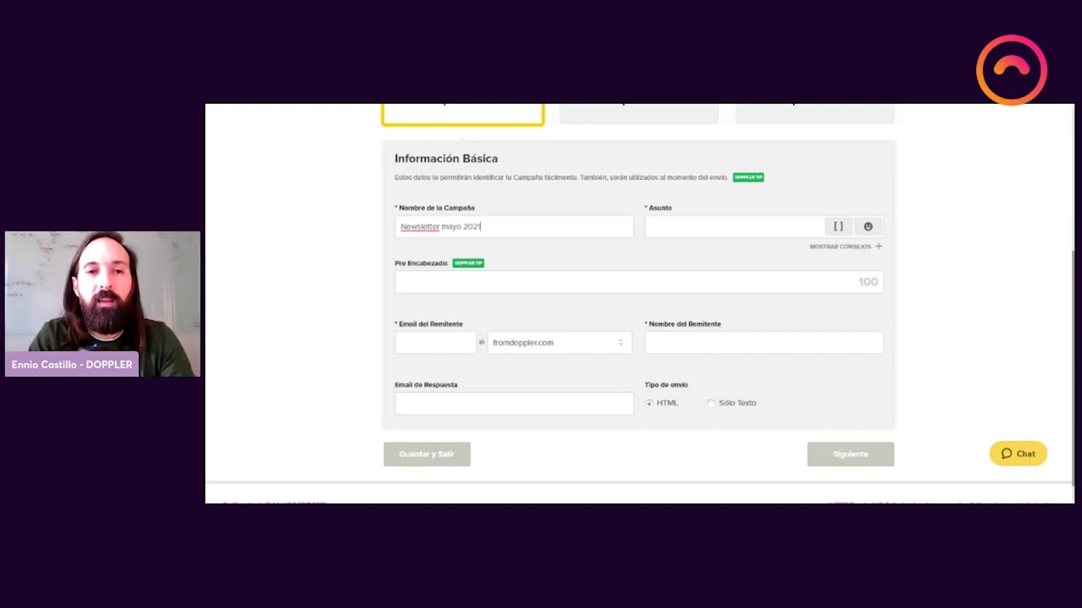
scroll(601, 251, "down", 1)
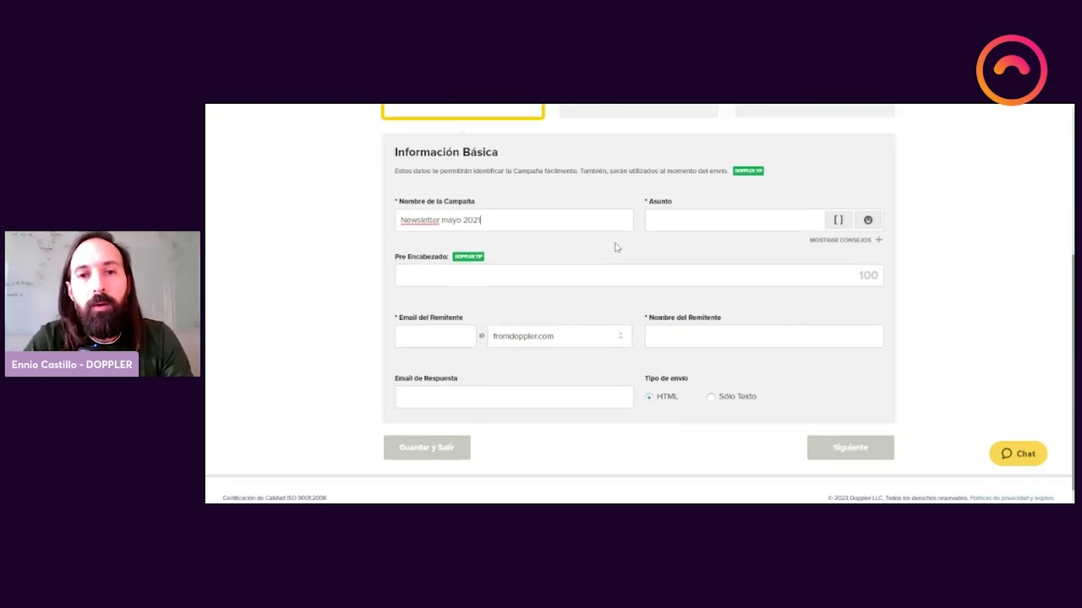
left_click(666, 222)
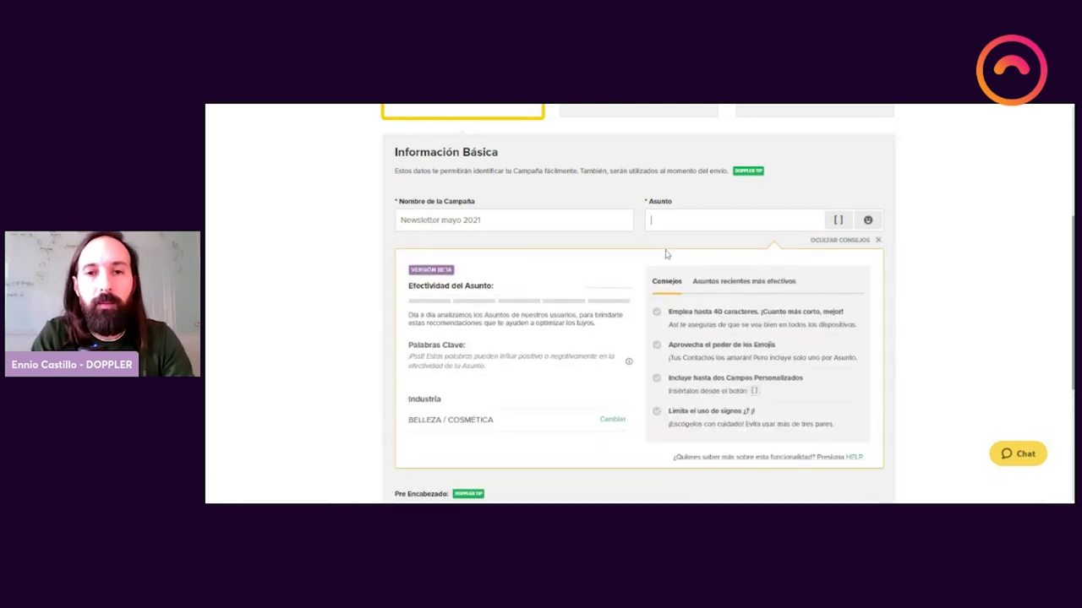
Step: Write the subject '[[Nombre]], 5 novedades que debes conocer' with an emoji added
type("5 novedade")
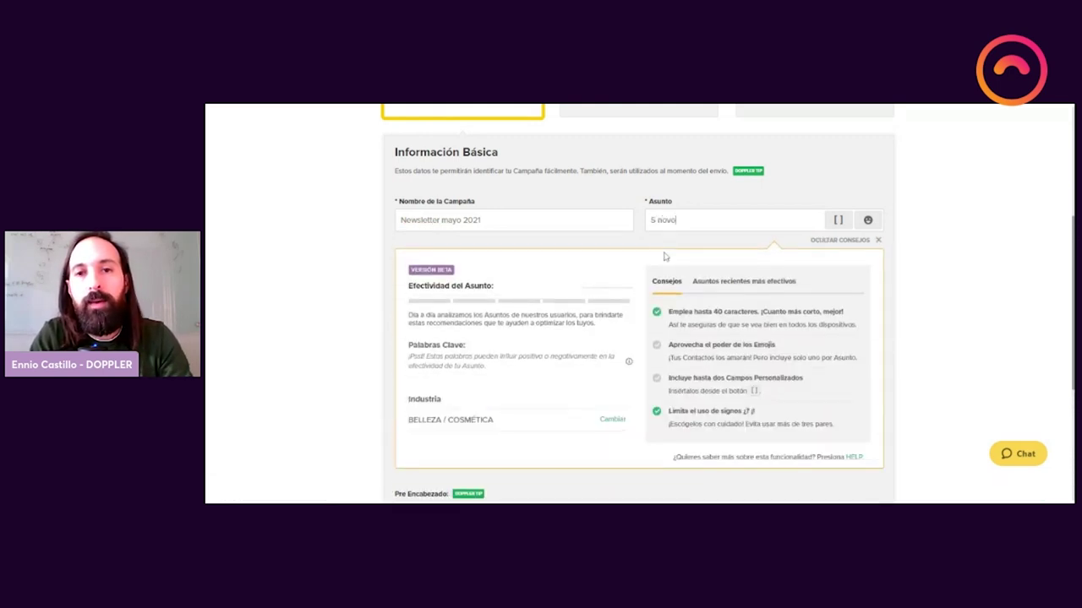
type("s que debes ")
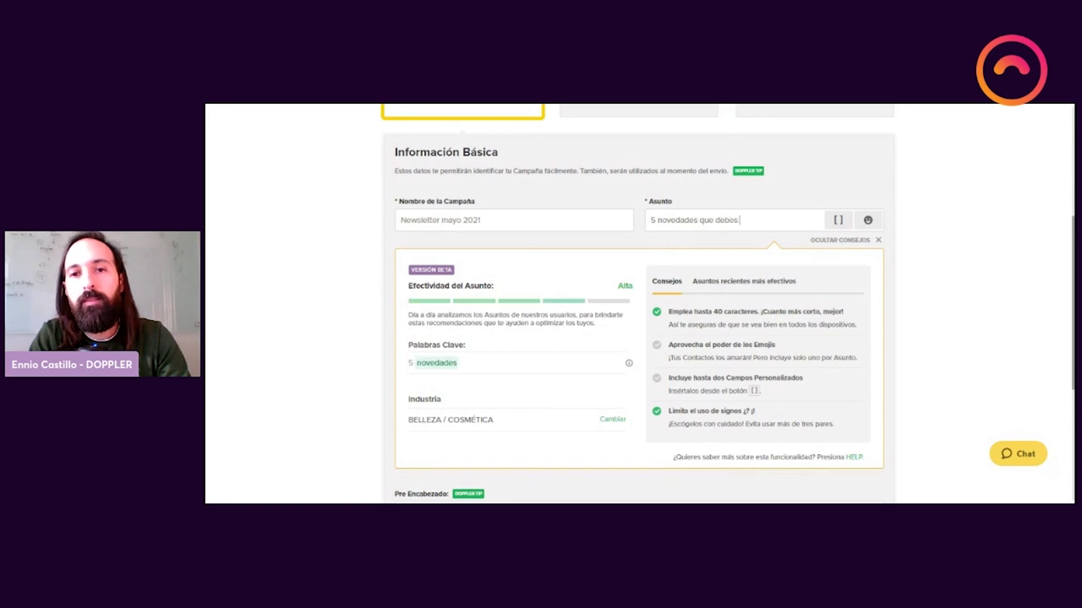
type("conocer")
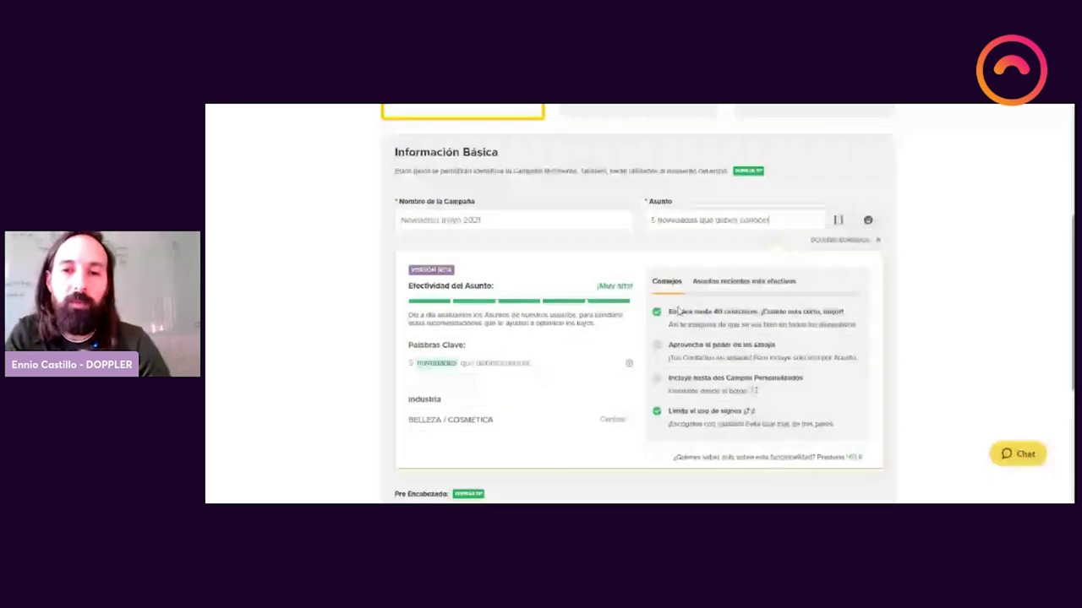
scroll(713, 378, "down", 1)
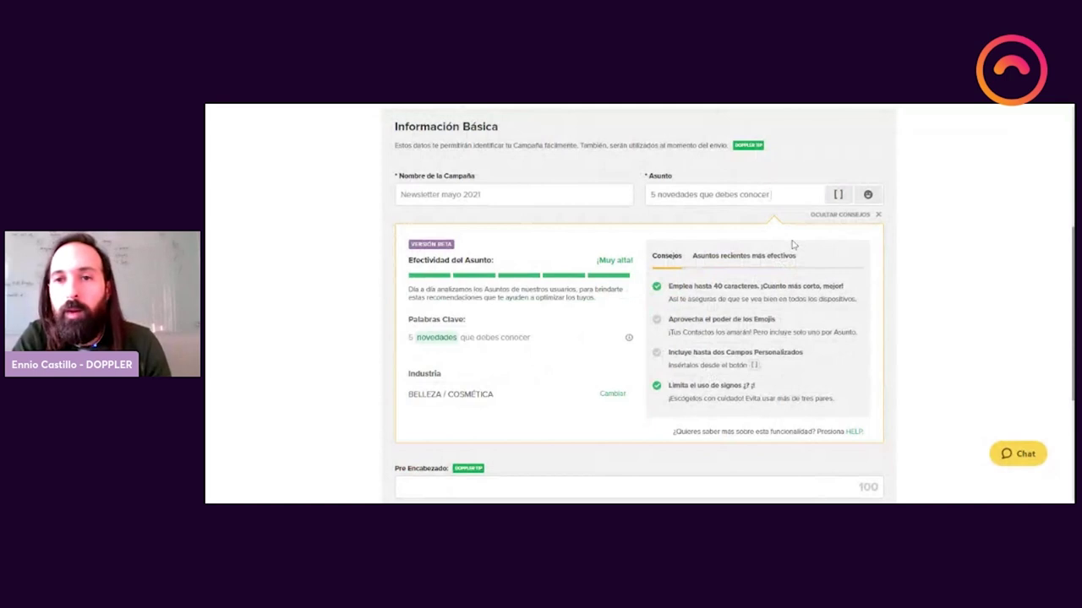
left_click(868, 194)
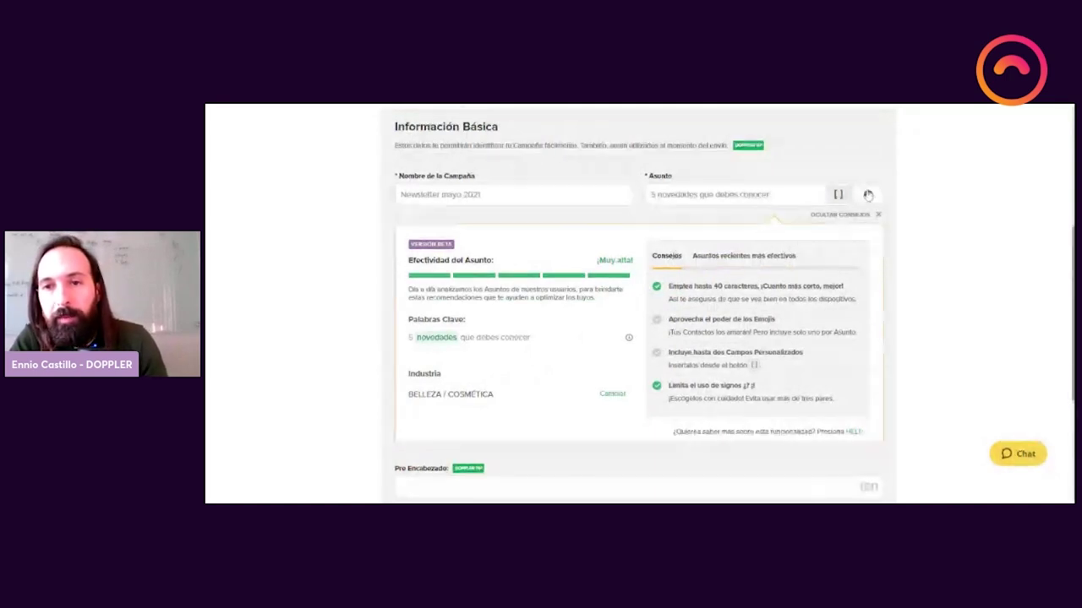
left_click(868, 194)
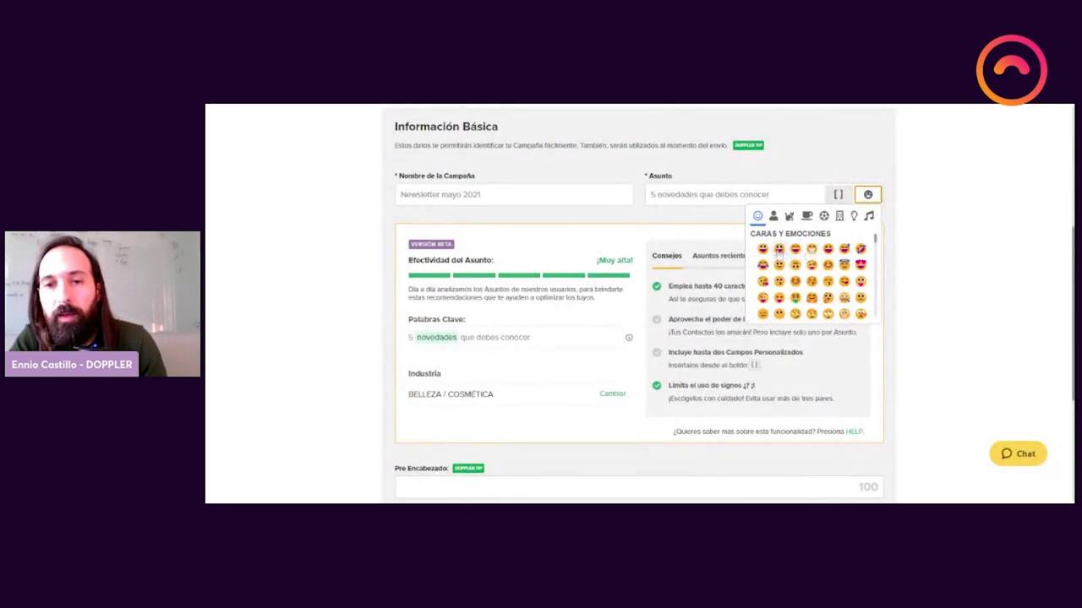
left_click(779, 248)
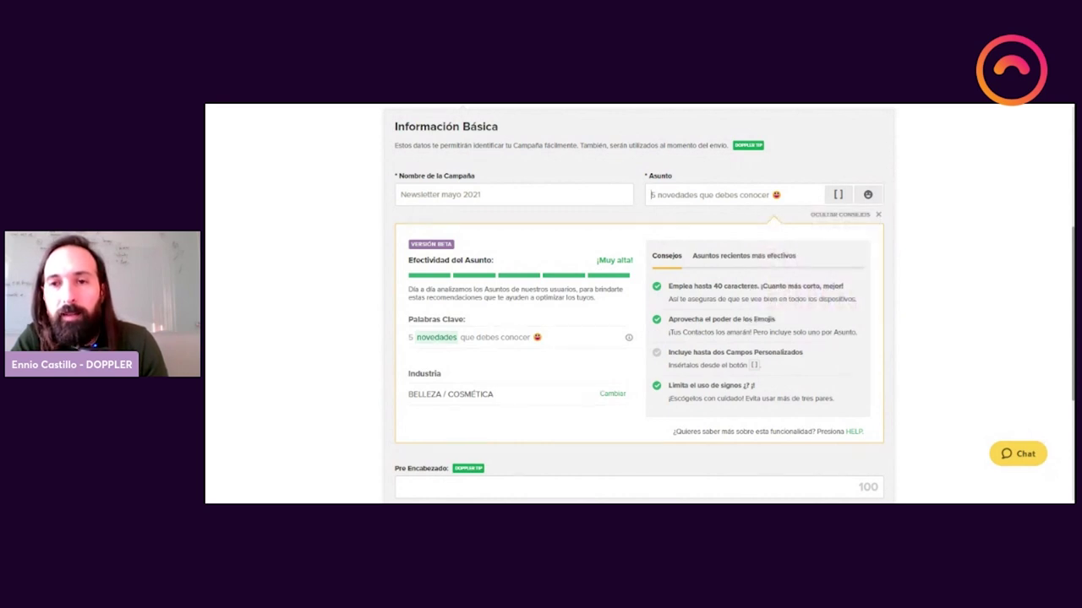
left_click(838, 195)
left_click(797, 220)
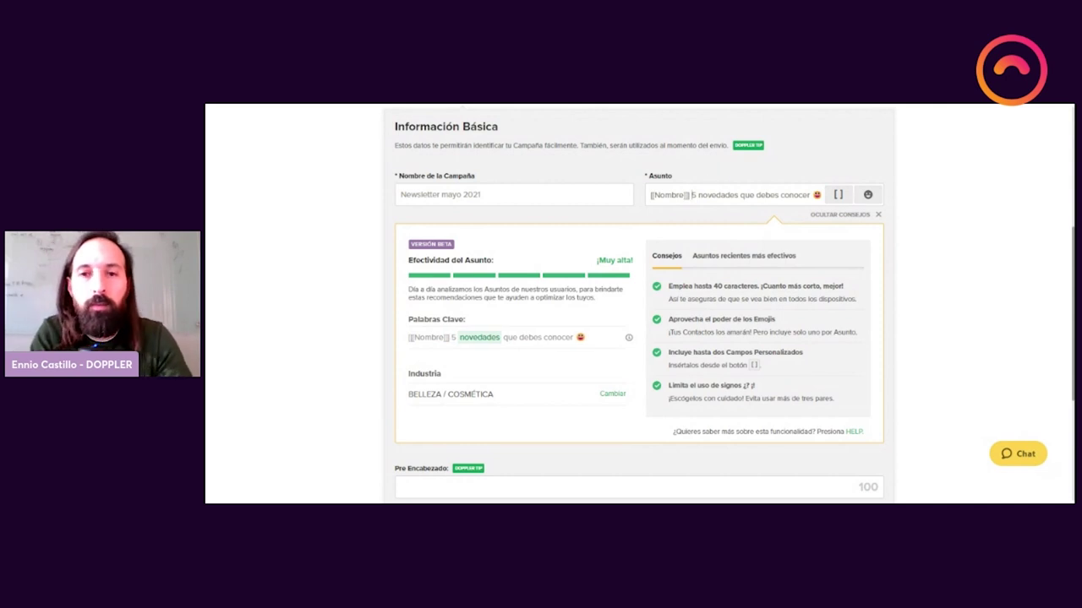
type(",")
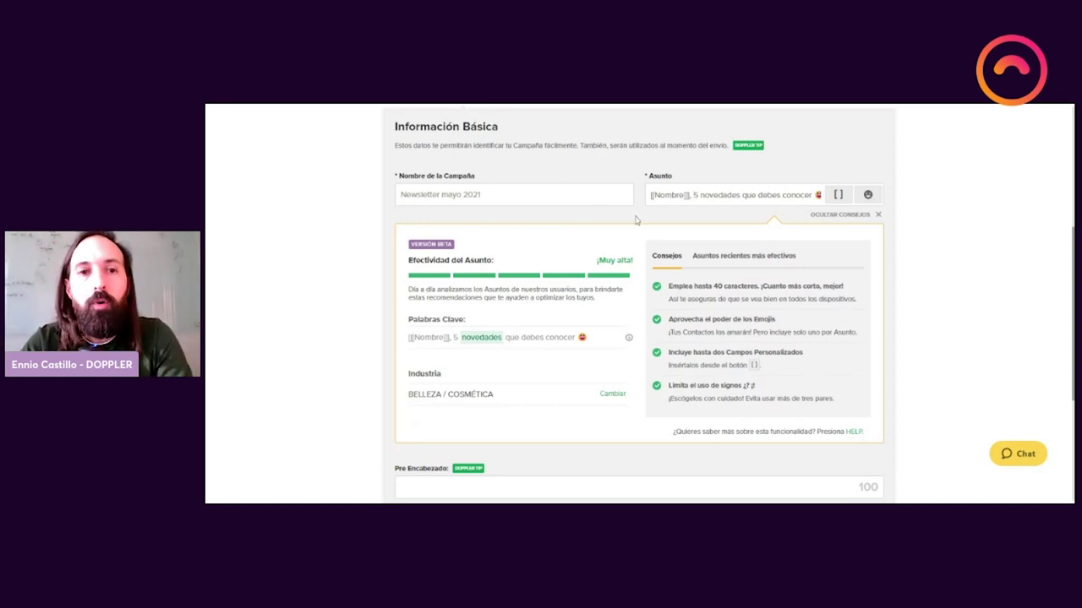
scroll(637, 220, "down", 3)
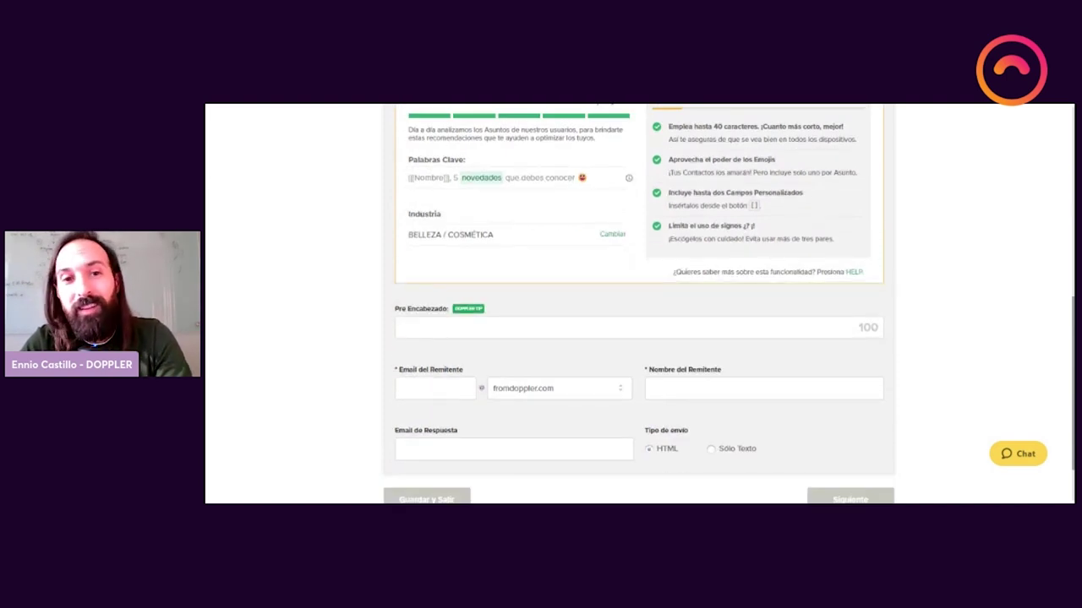
Step: Type the preheader 'La numero 3 te va a sorprender', fixing typos
mouse_move(474, 311)
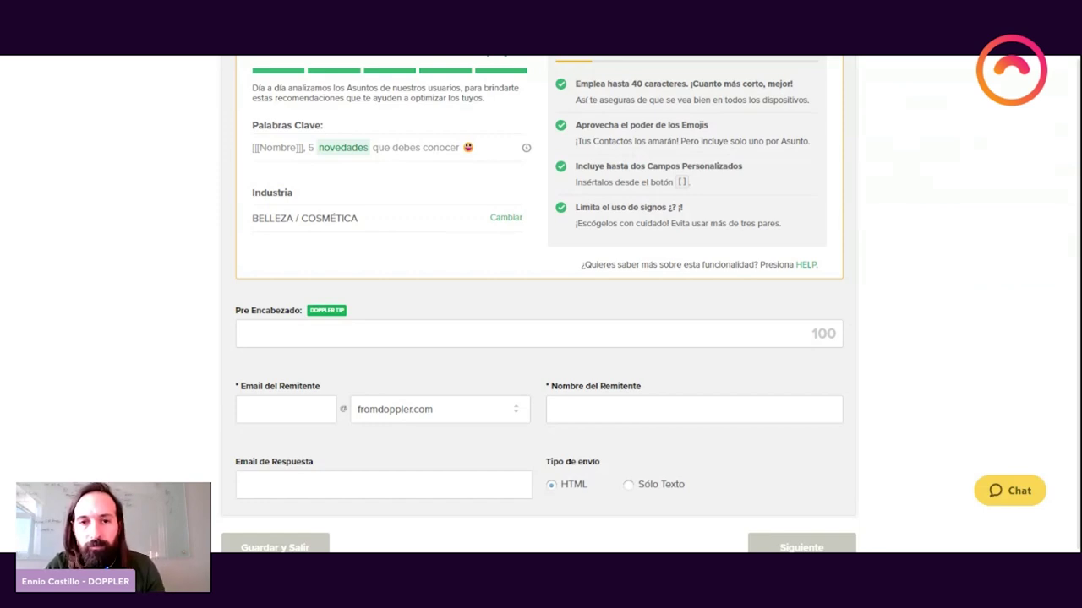
left_click(395, 334)
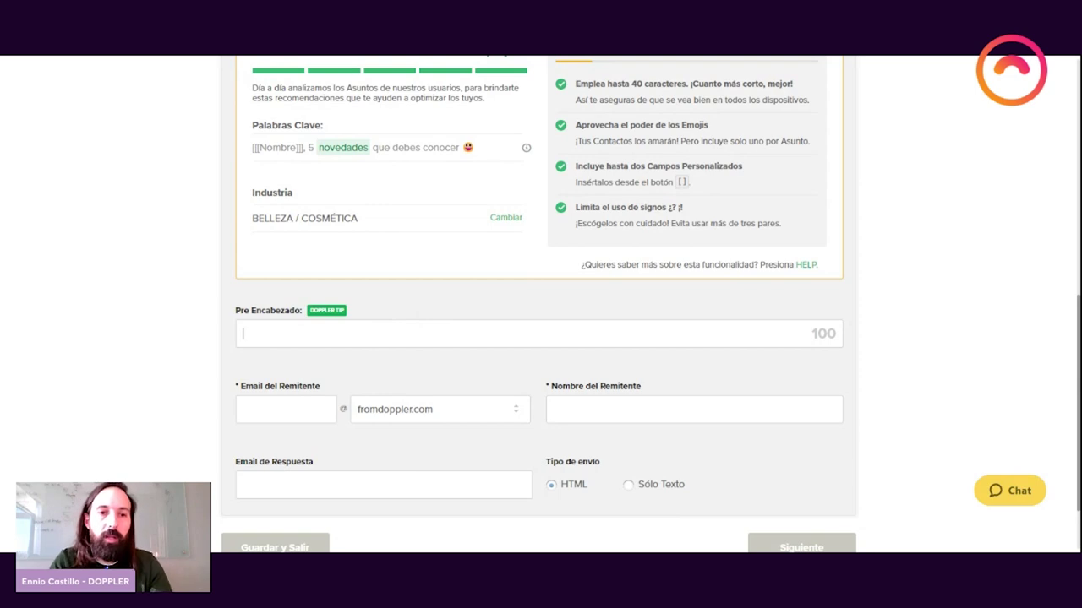
type("L")
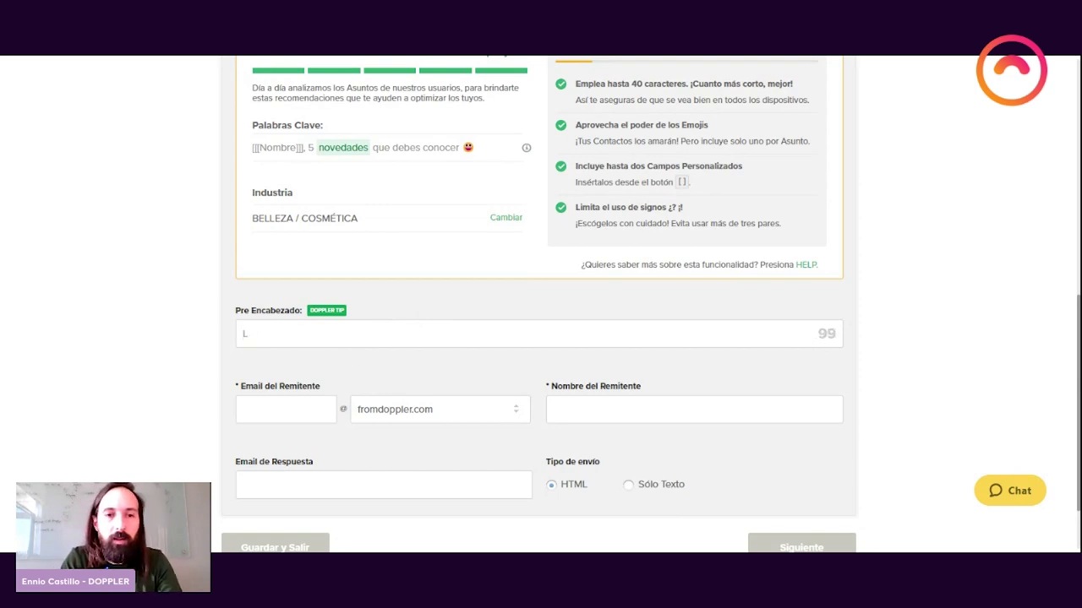
type("a nu")
key("BackSpace")
key("BackSpace")
type("n")
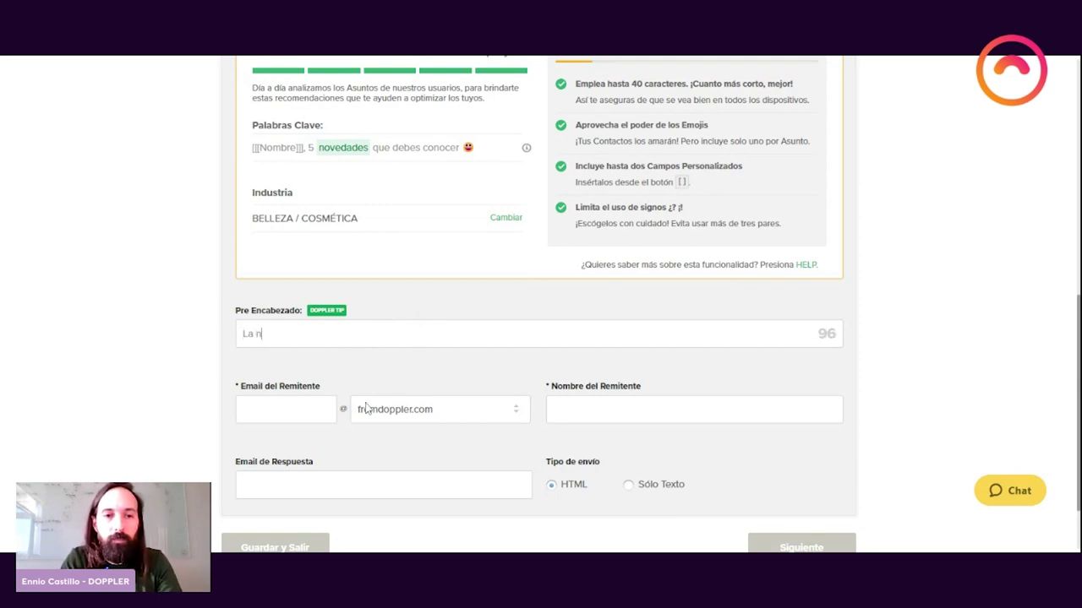
type("umero 3 ")
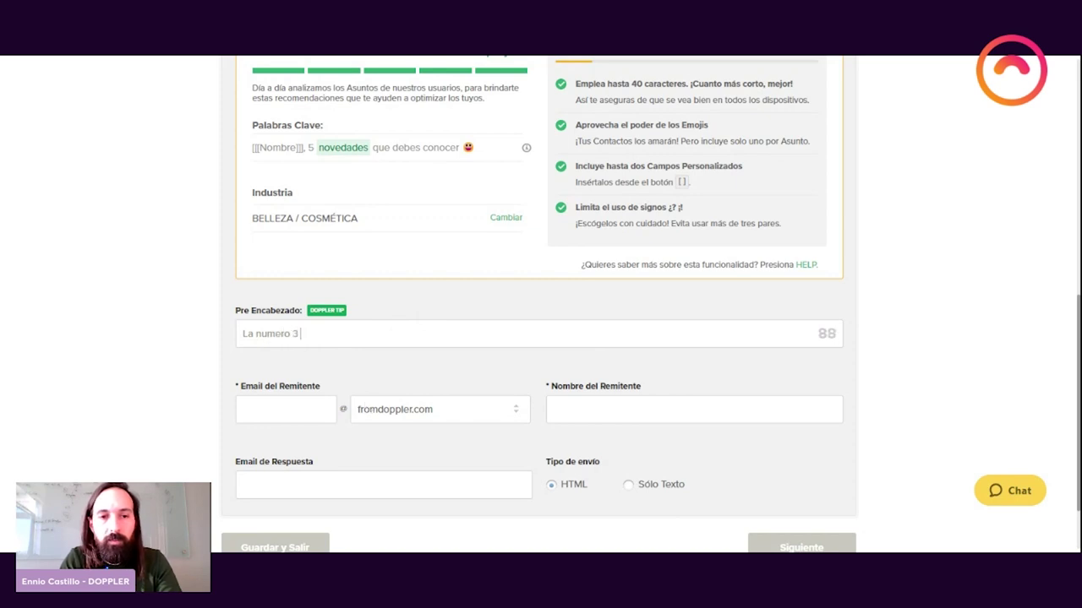
type("te va a sorpren")
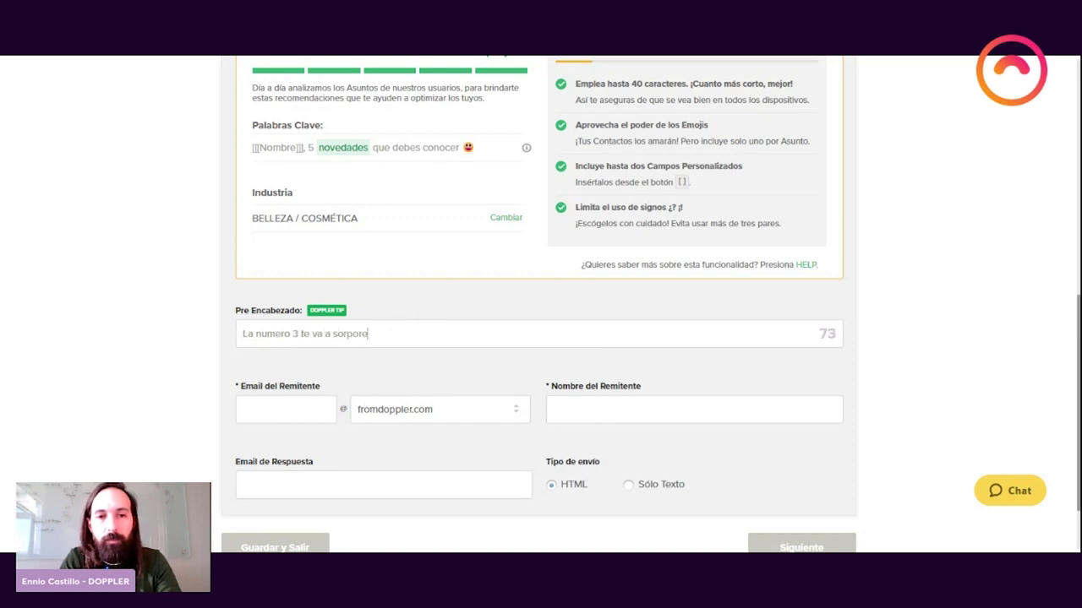
key("BackSpace")
key("BackSpace")
key("BackSpace")
type("render")
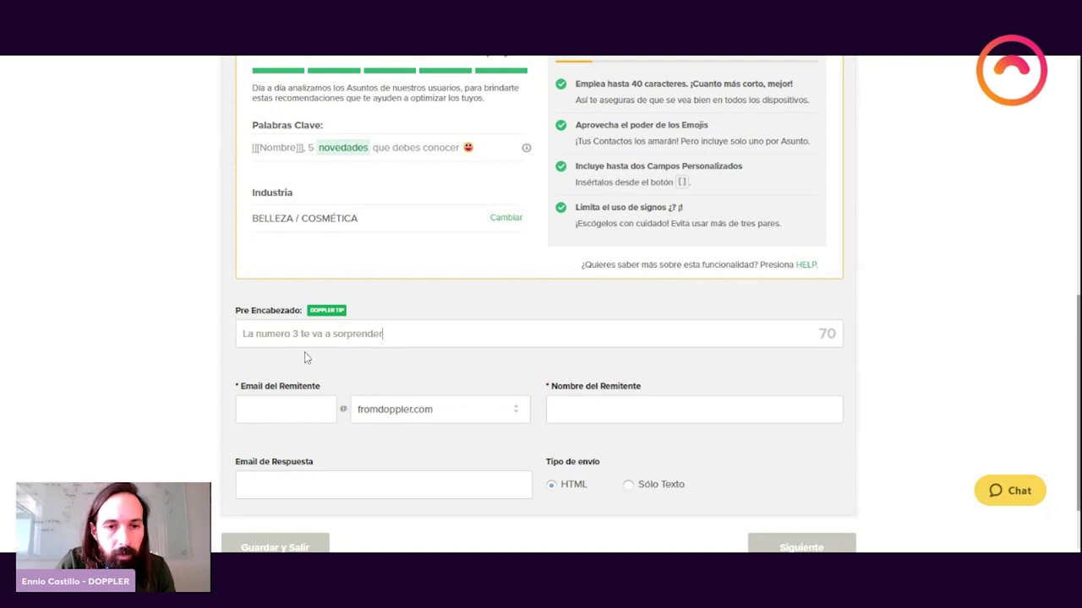
Step: Delete 'numero' so the preheader reads 'La 3 te va a sorprender', then begin the sender e-mail
left_click(266, 334)
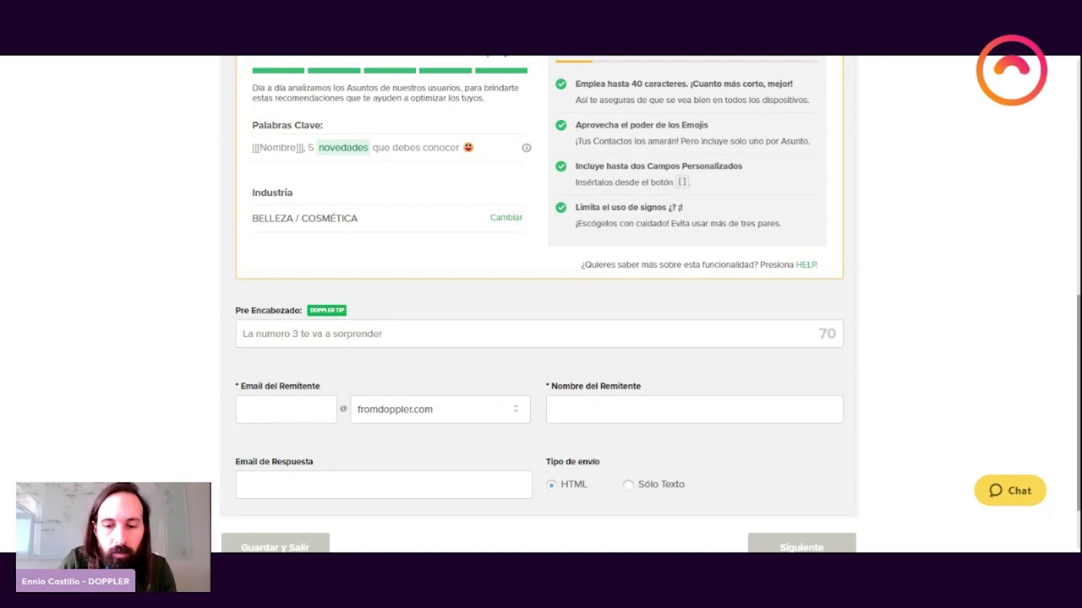
key("BackSpace")
type("ú")
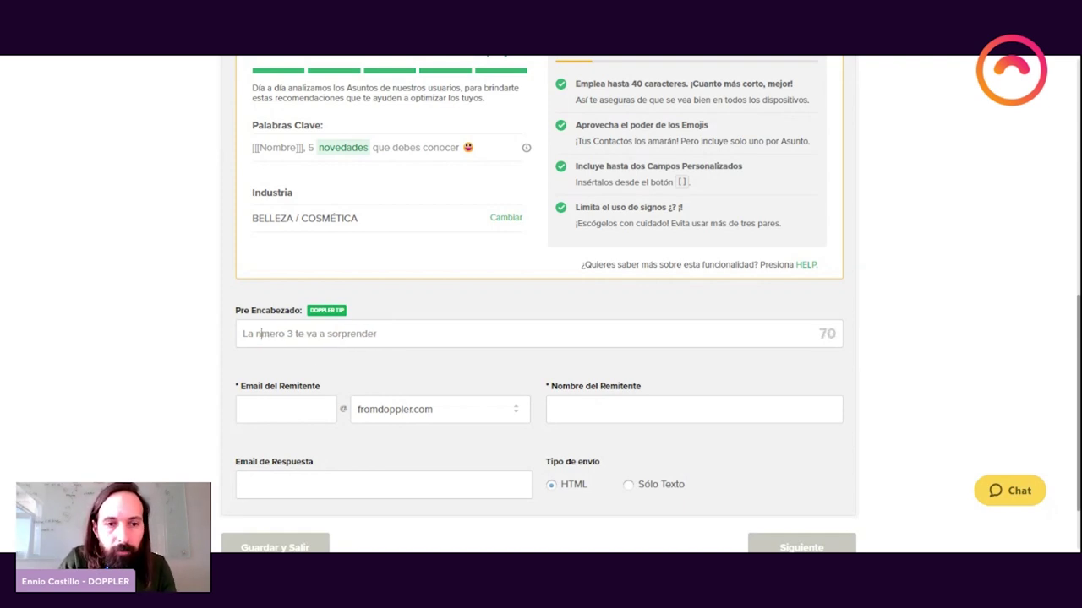
key("BackSpace")
type("u")
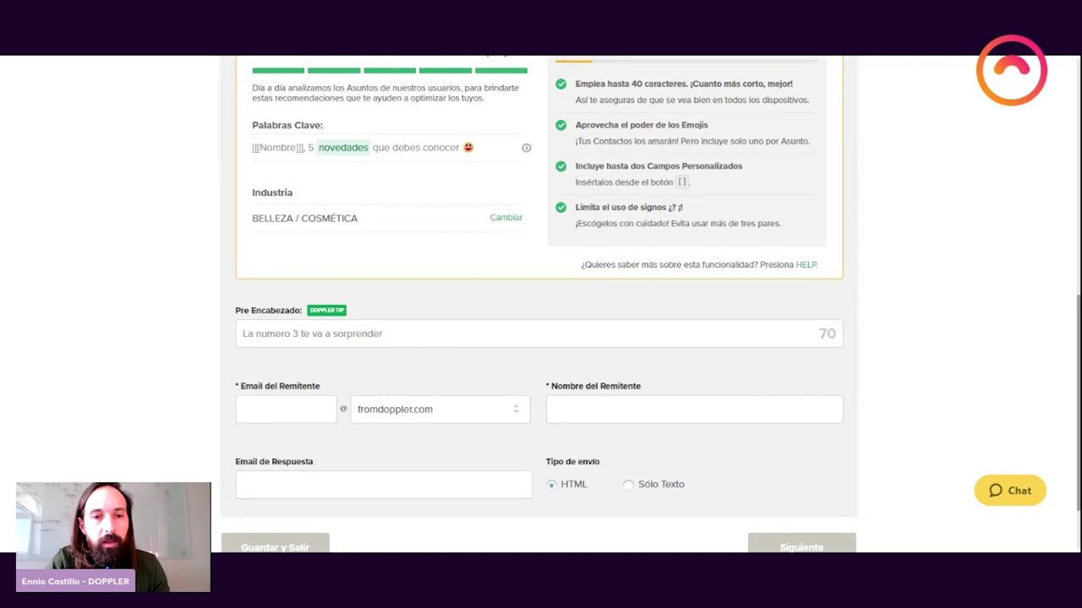
left_click_drag(291, 334, 255, 334)
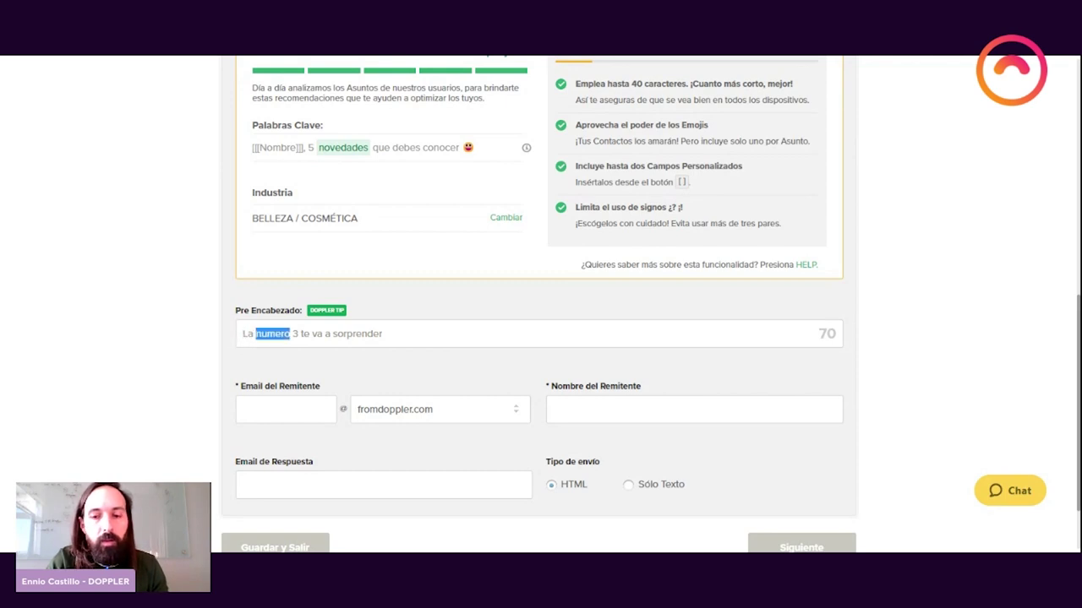
key("BackSpace")
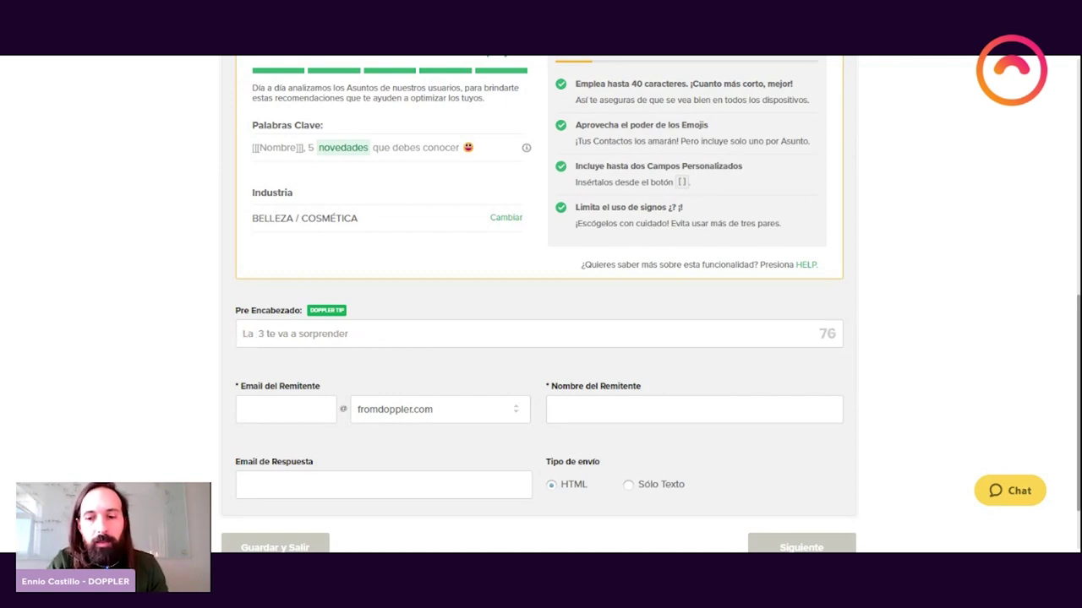
key("BackSpace")
key("Tab")
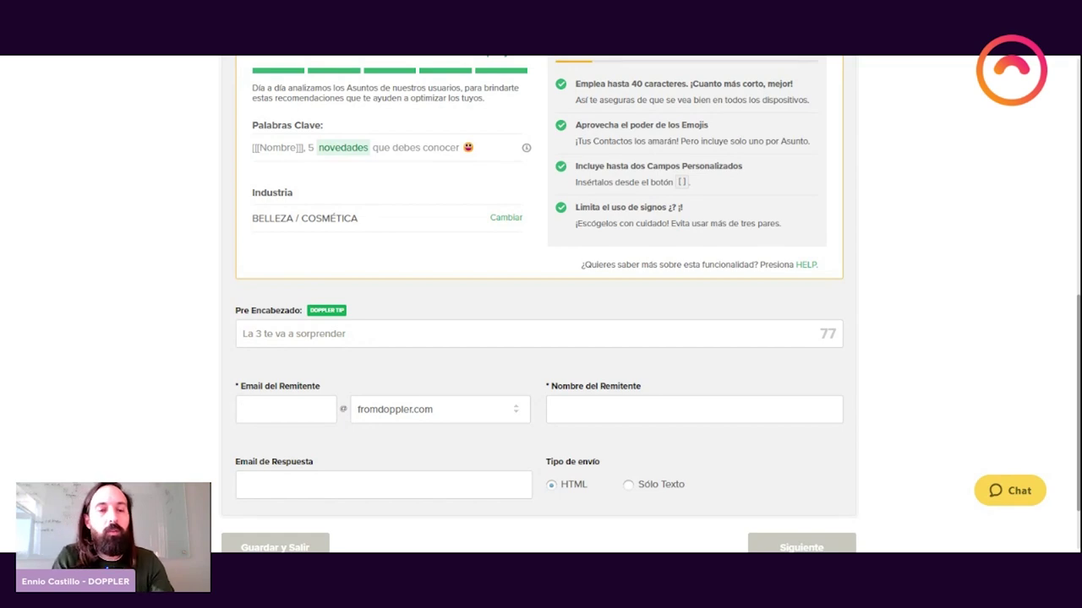
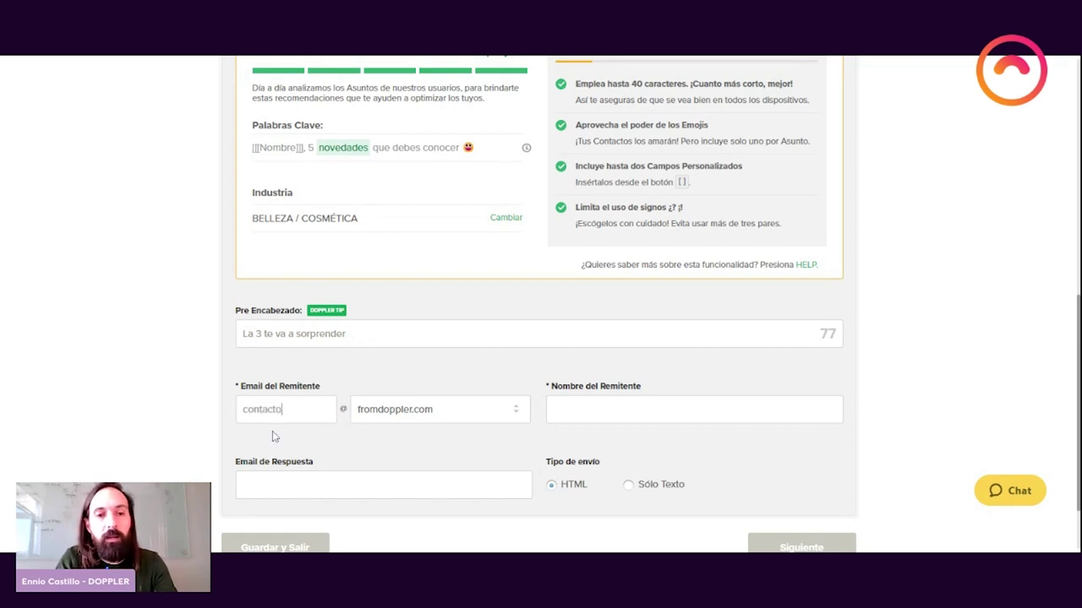
Step: Replace the sender e-mail prefix and enter the mijardin.com reply-to e-mail address
key("ctrl+a")
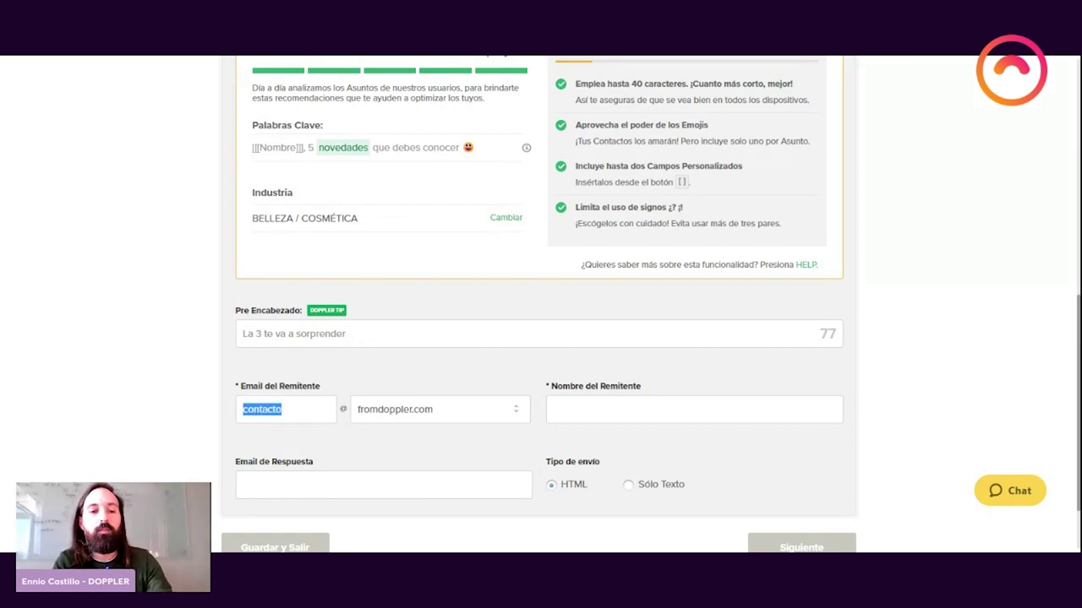
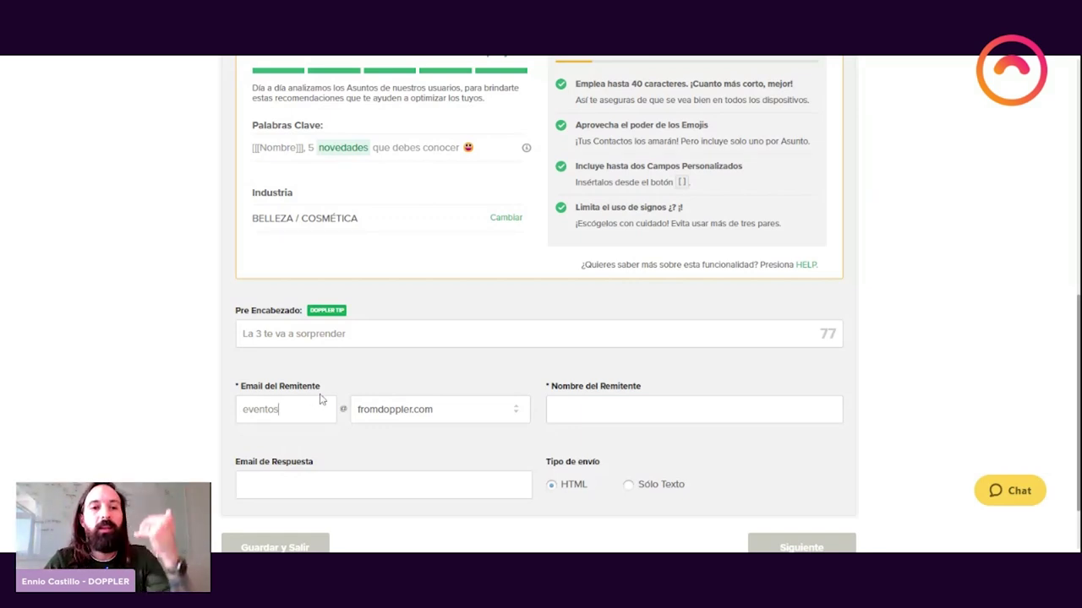
left_click(309, 475)
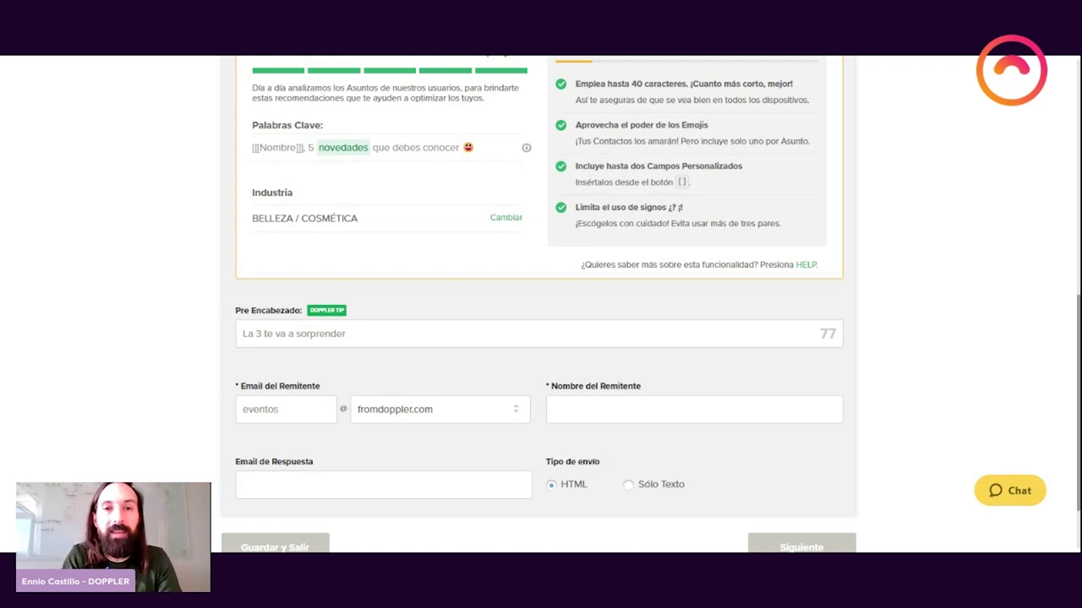
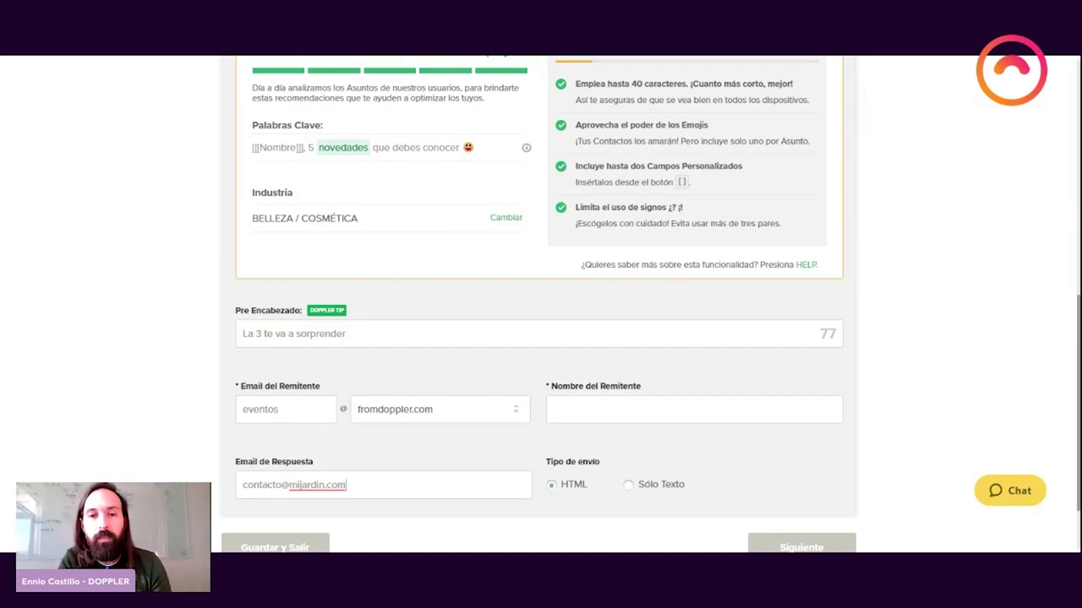
left_click(554, 409)
Step: Enter the sender name, a first name before 'Mi Jardín', and continue to content creation
type("Mi")
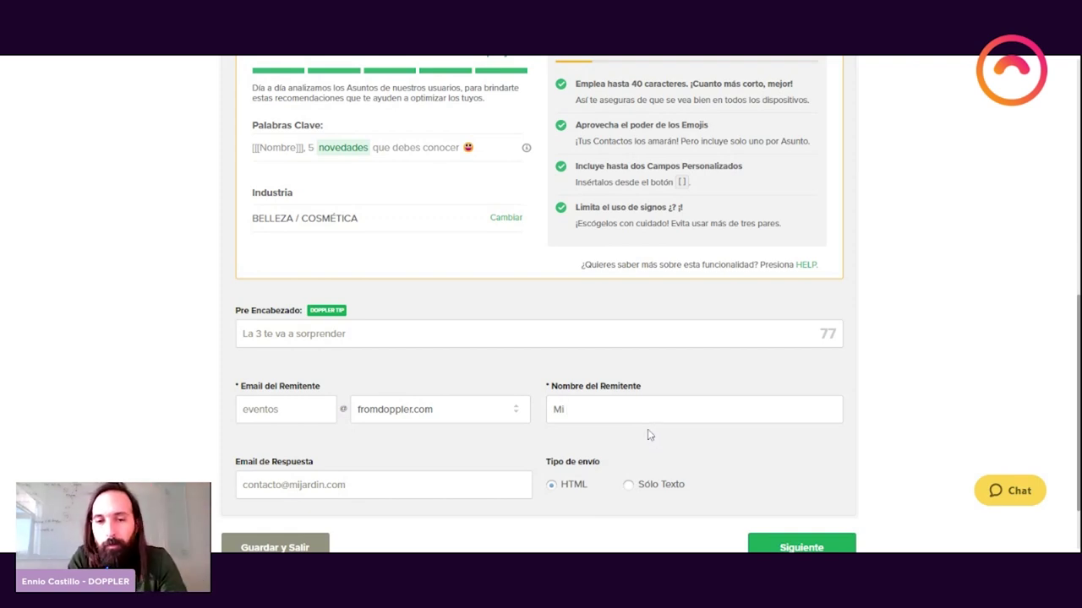
type(" Jardí")
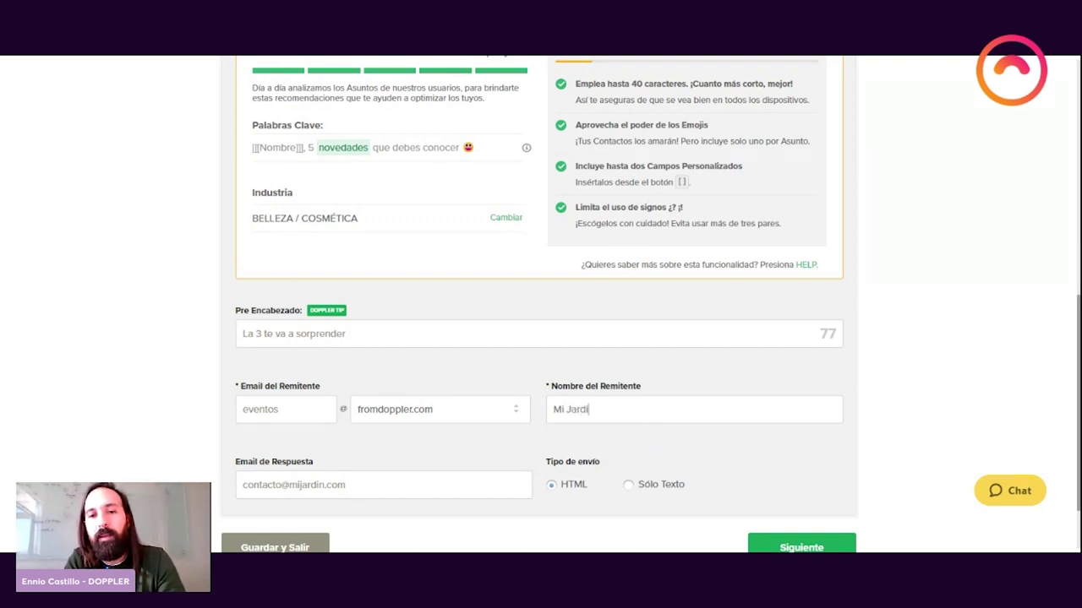
type("in")
key("BackSpace")
key("BackSpace")
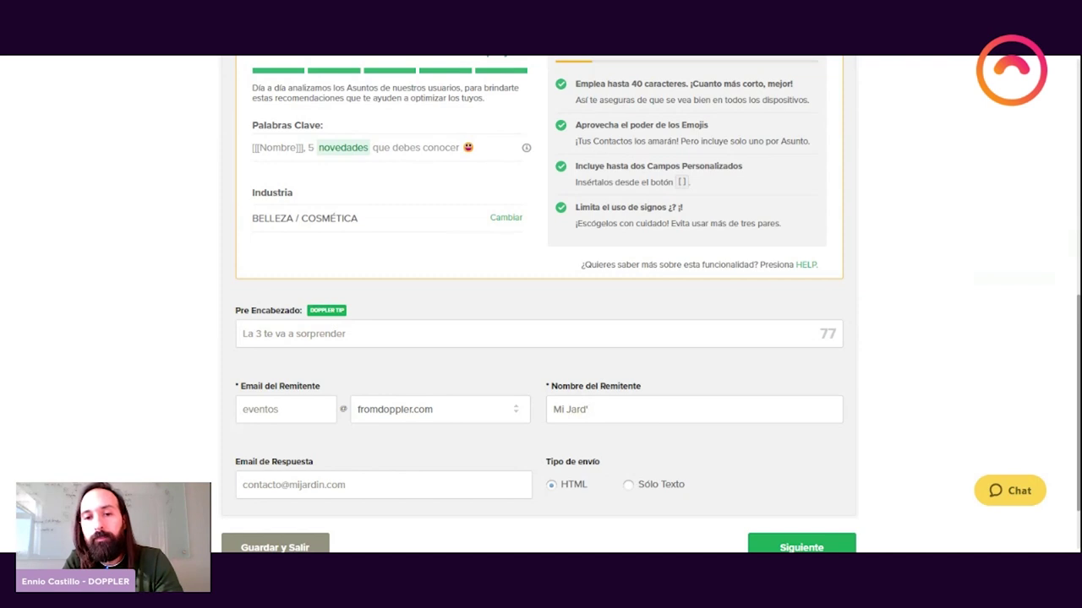
type("ín")
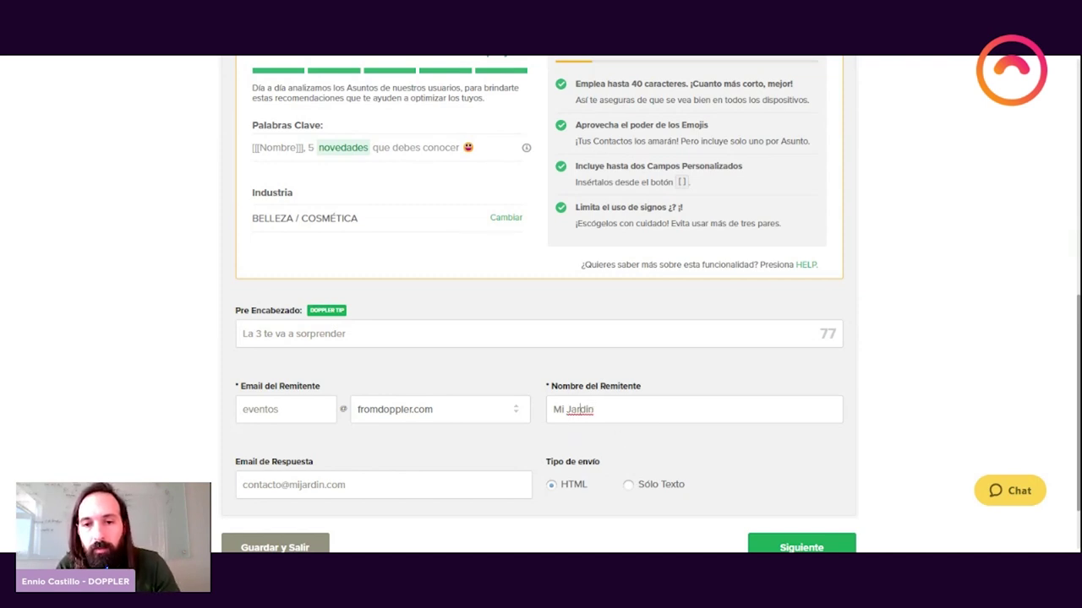
double_click(582, 410)
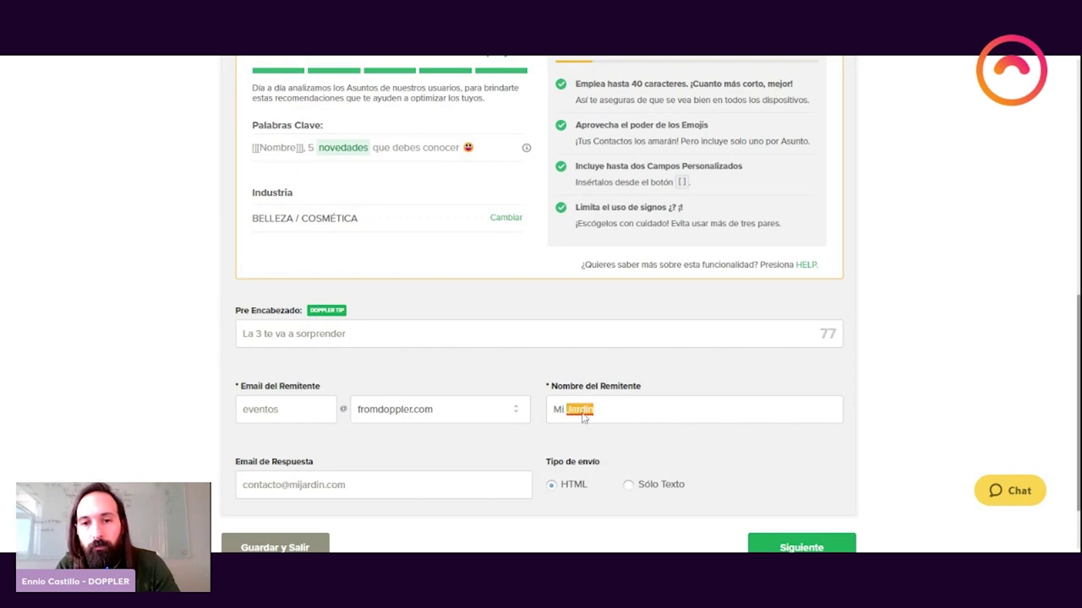
type("Jardín")
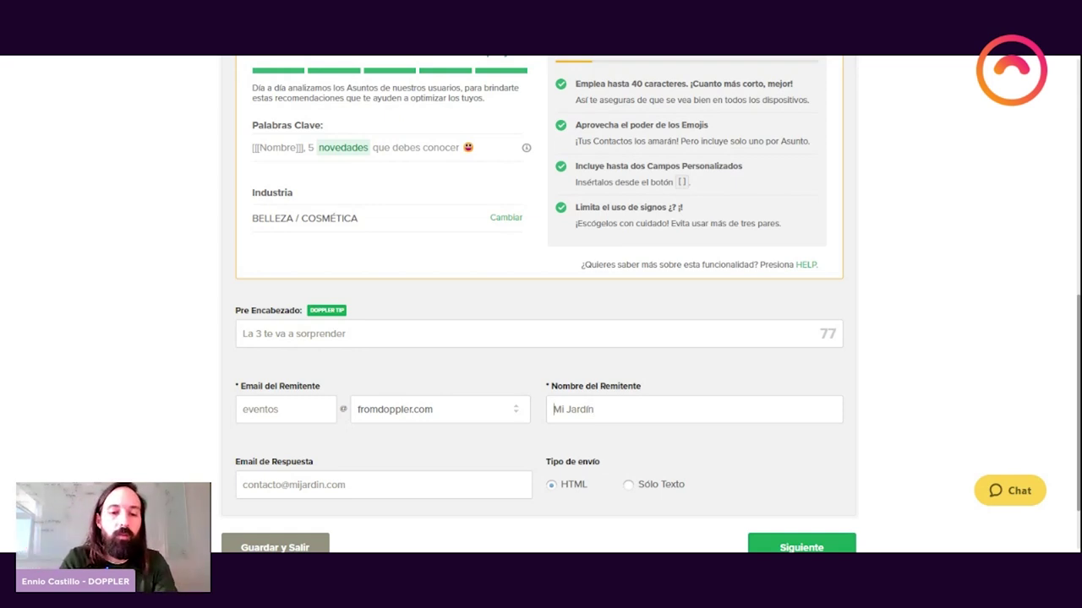
type("Ana de")
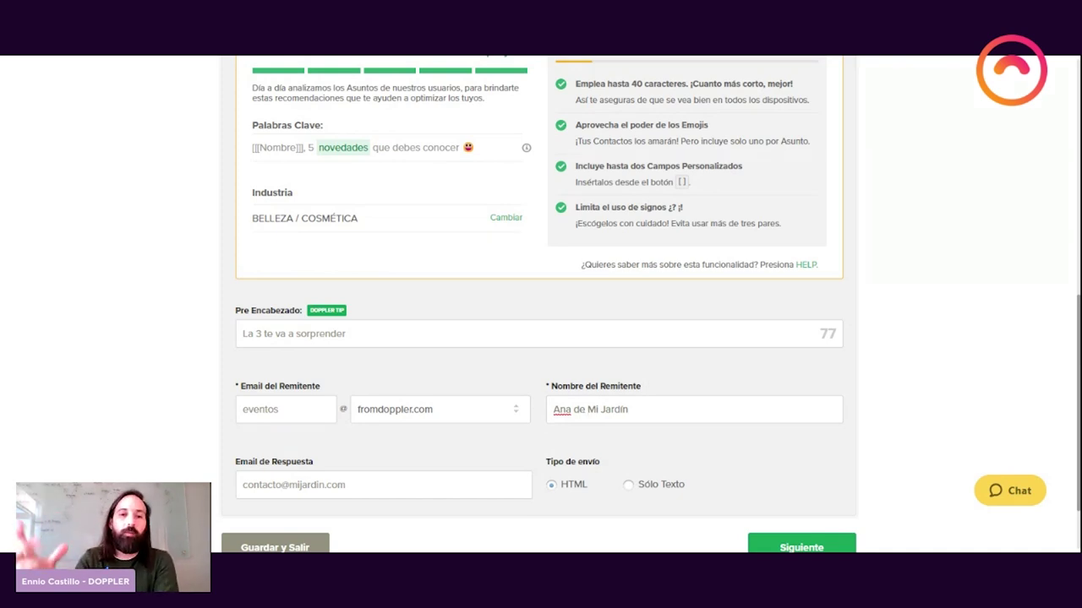
left_click(782, 545)
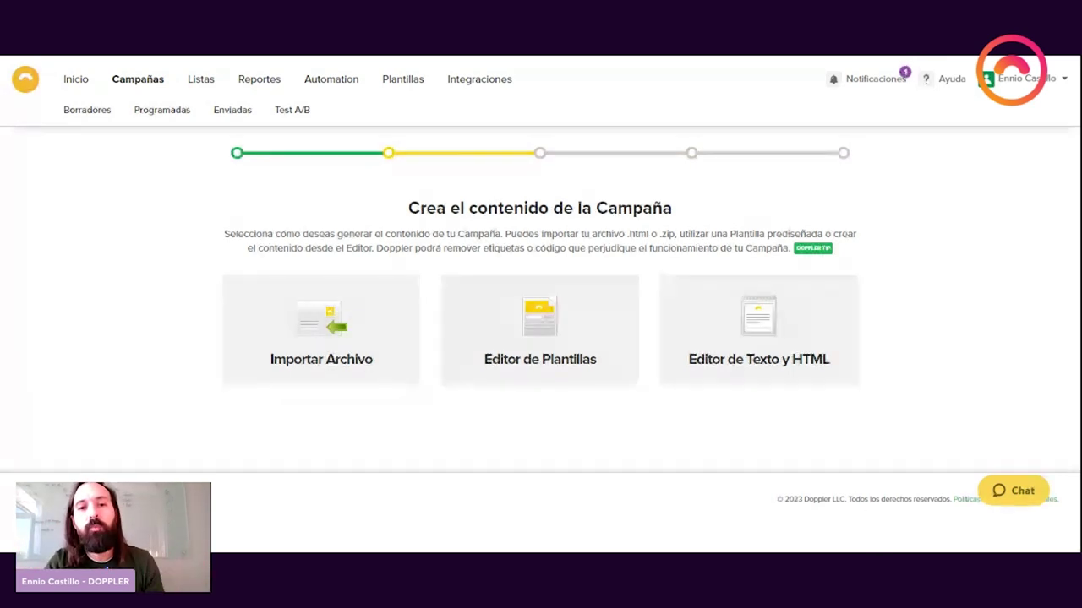
Step: Build the email from a template, picking the garden flower-pot design in E-commerce
left_click(604, 355)
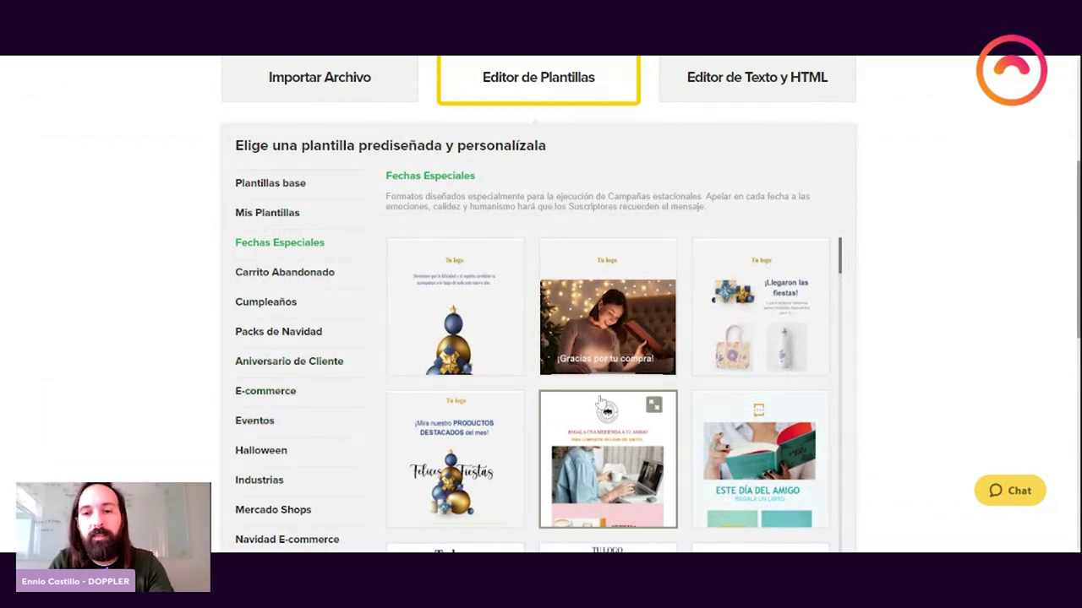
left_click_drag(842, 267, 842, 389)
scroll(603, 301, "up", 3)
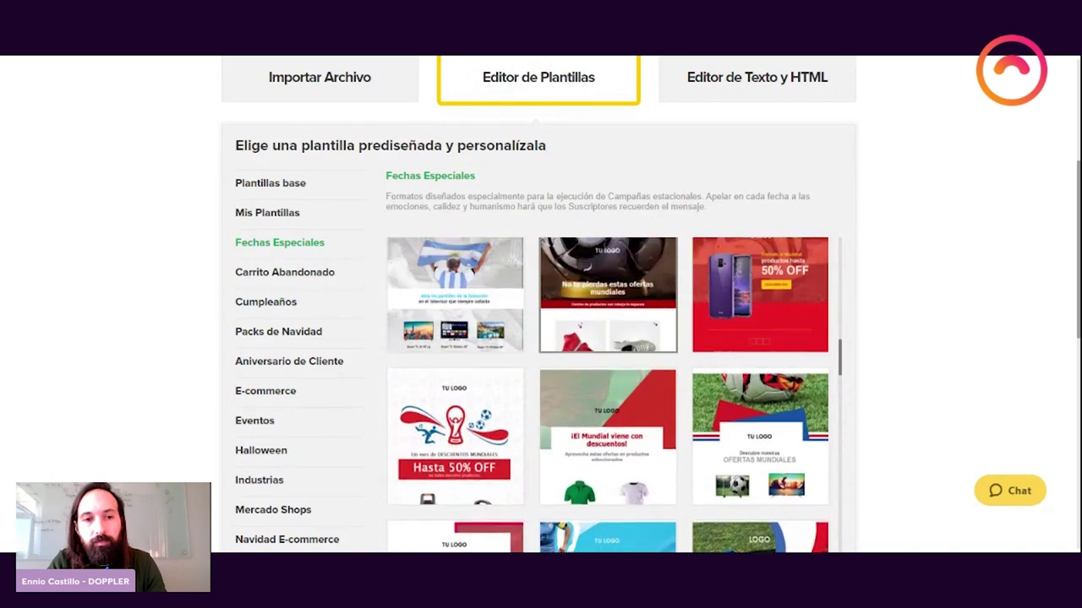
left_click(266, 391)
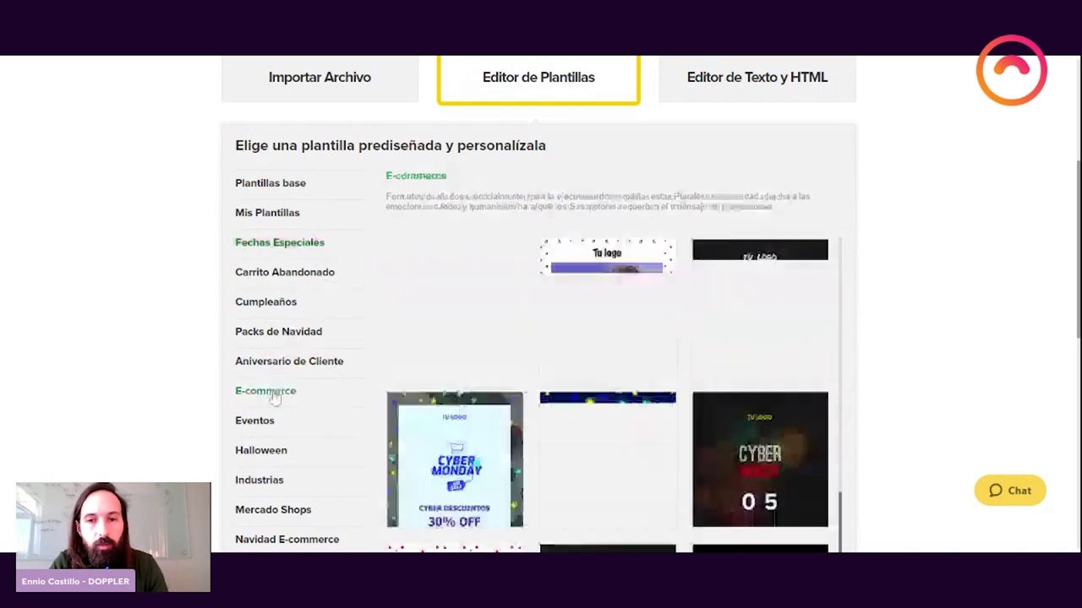
scroll(607, 397, "down", 5)
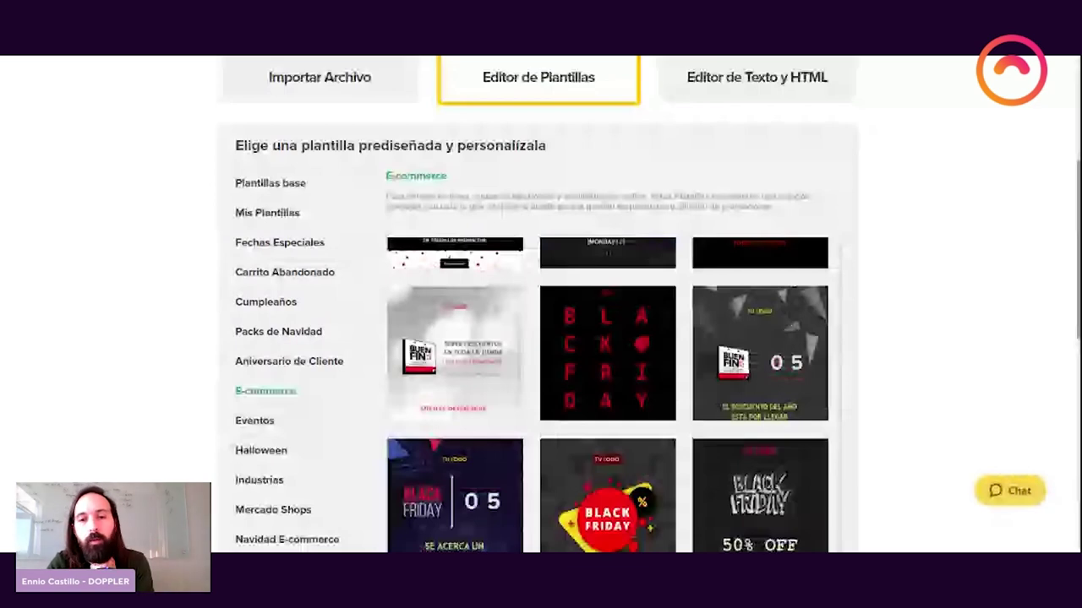
scroll(664, 461, "down", 1)
scroll(663, 461, "up", 3)
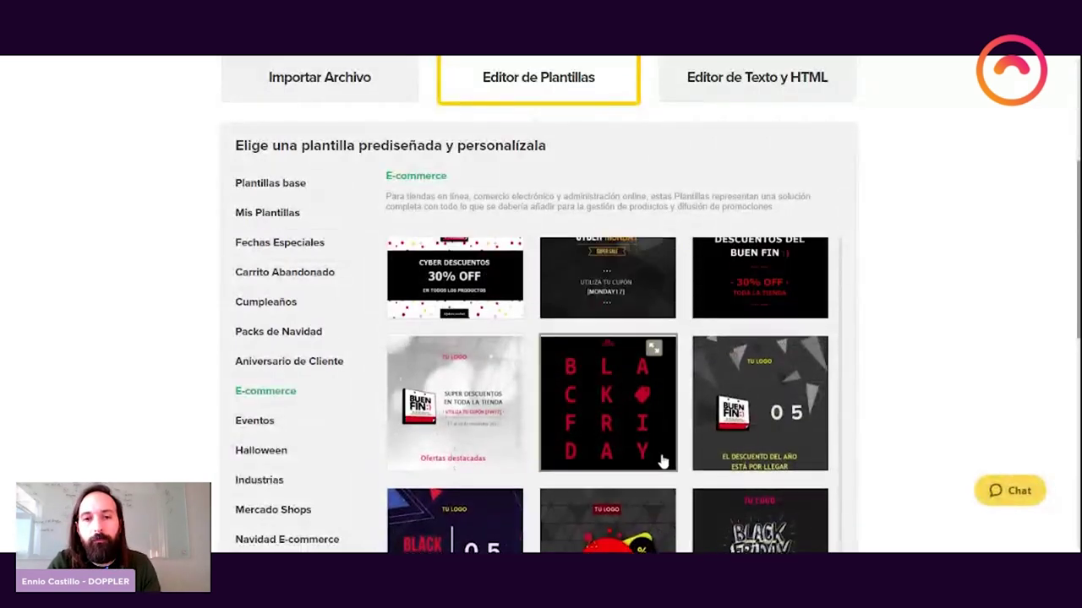
scroll(663, 461, "down", 3)
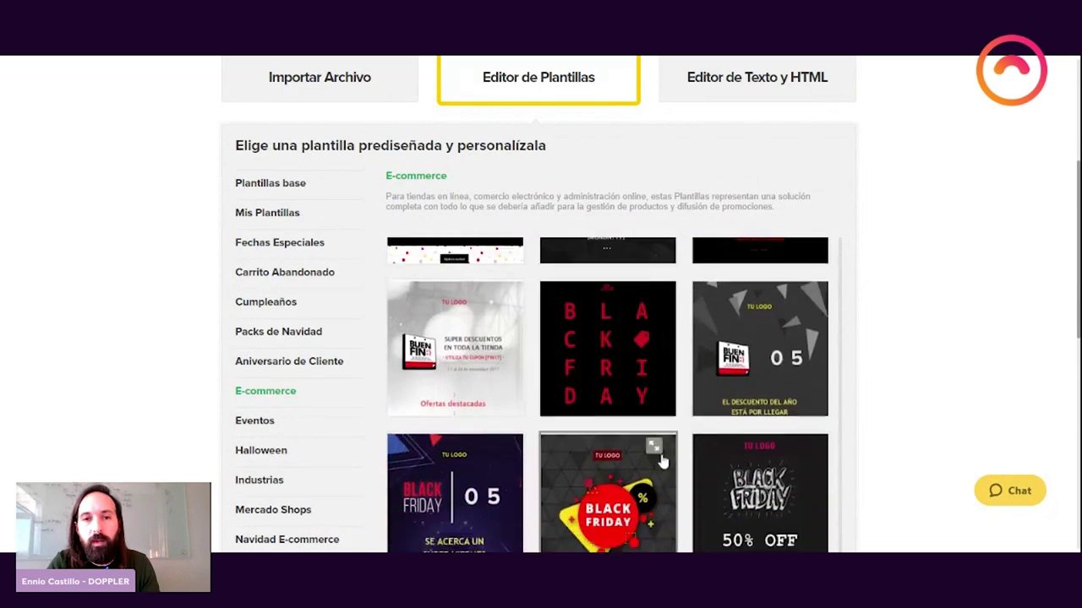
scroll(663, 460, "up", 4)
scroll(744, 452, "down", 8)
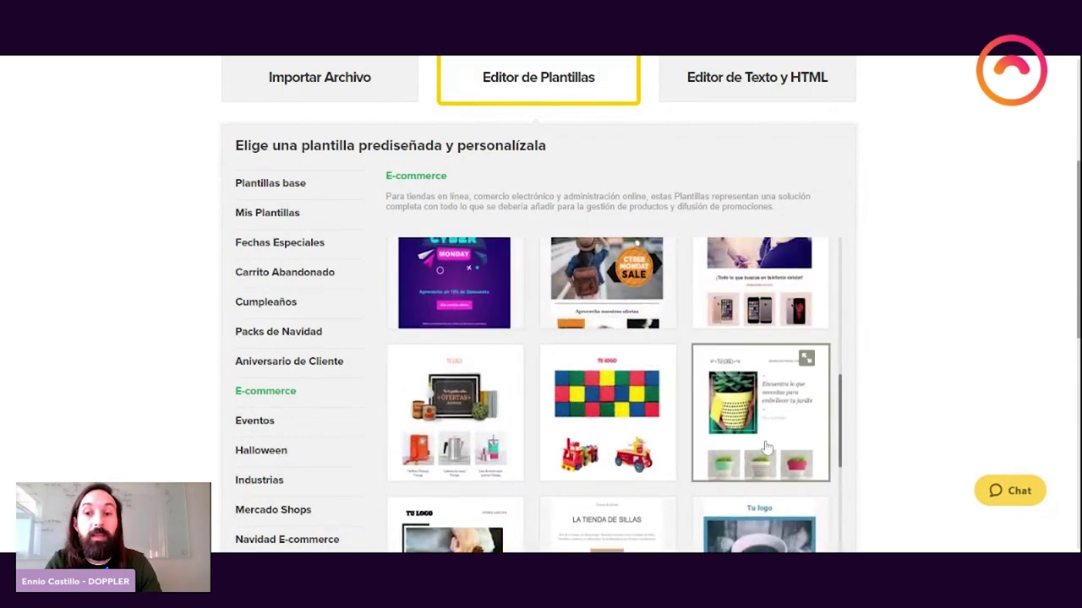
scroll(779, 387, "down", 5)
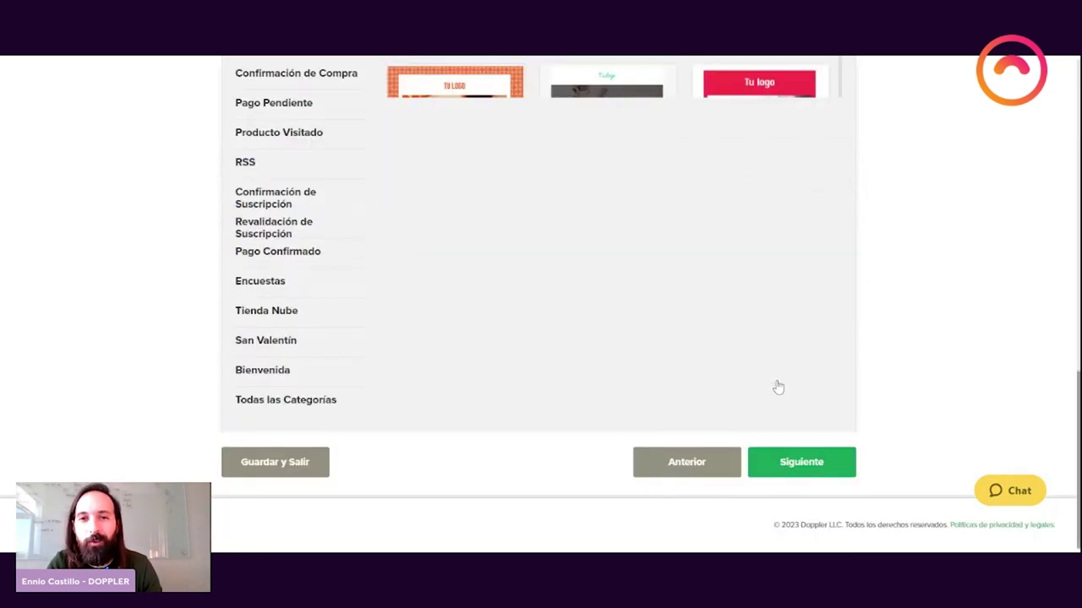
scroll(862, 319, "up", 4)
scroll(860, 317, "down", 1)
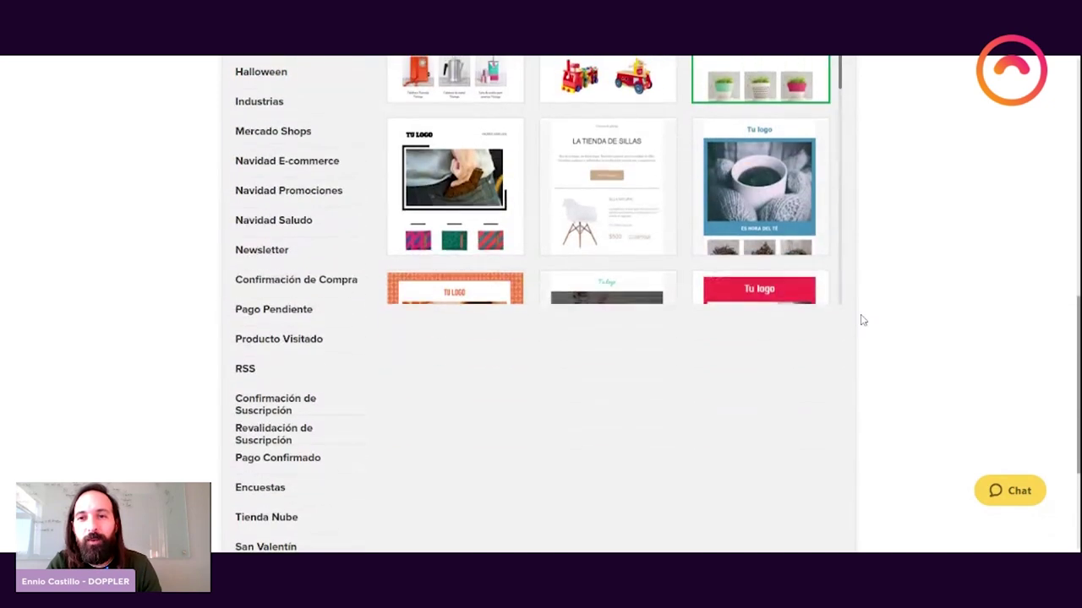
scroll(840, 386, "down", 3)
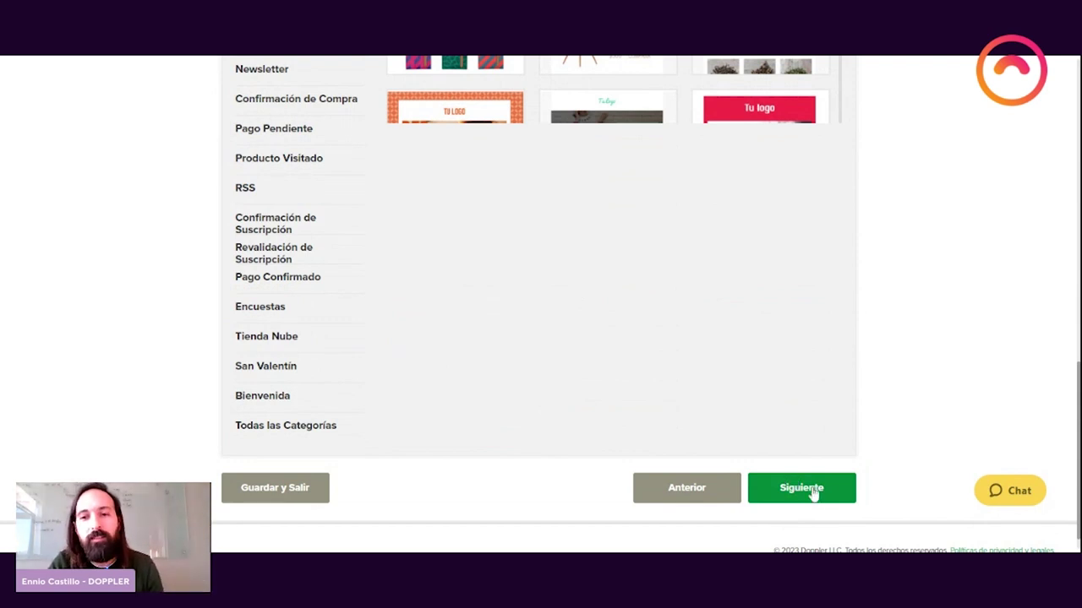
left_click(813, 493)
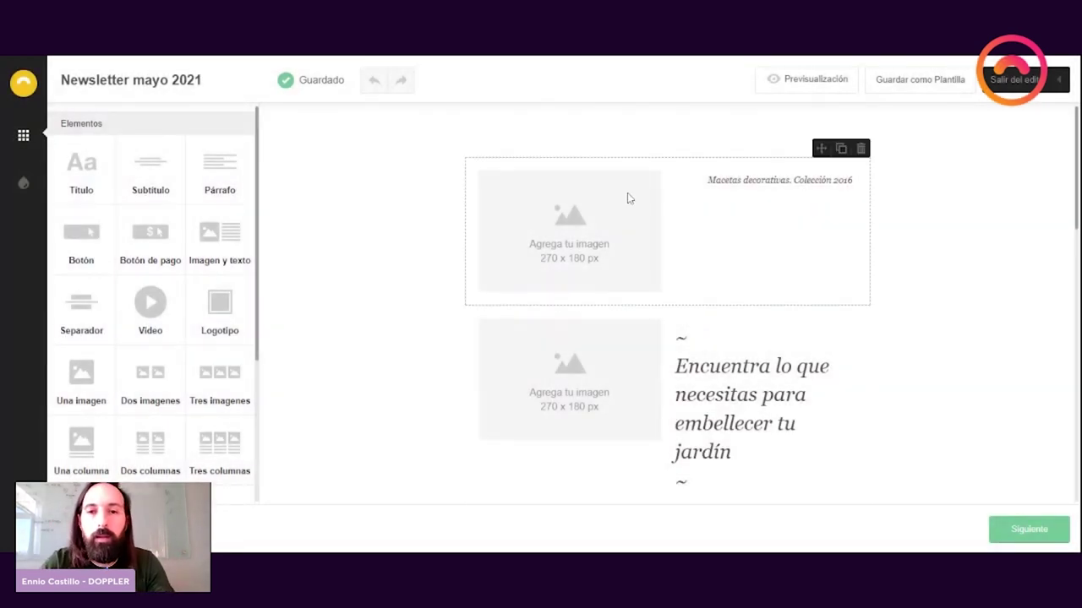
Step: Select the TU LOGO header block to show its image-and-text settings
scroll(671, 314, "down", 2)
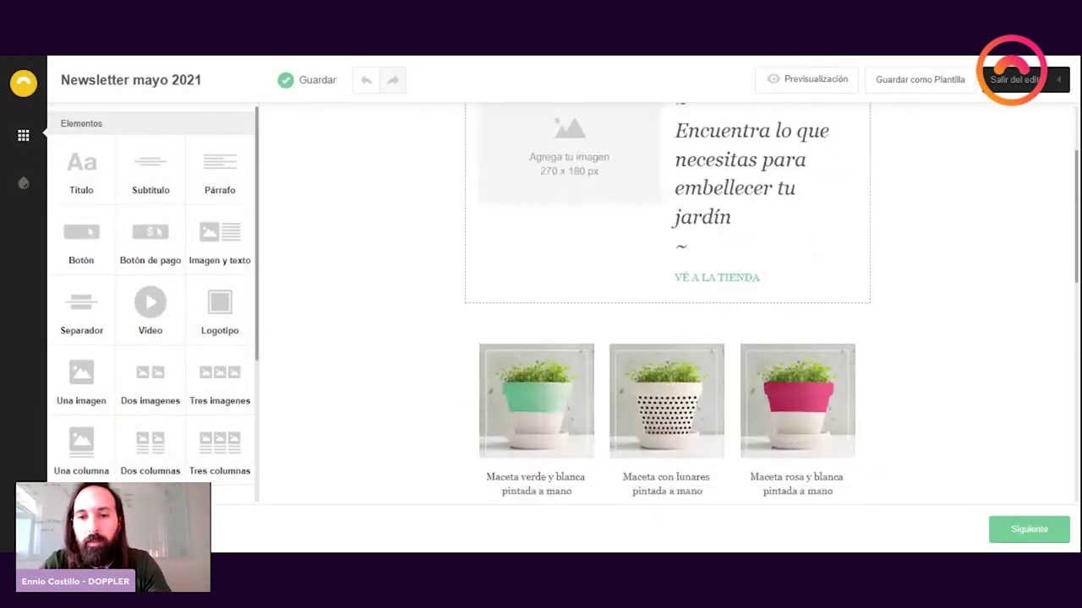
scroll(667, 355, "down", 8)
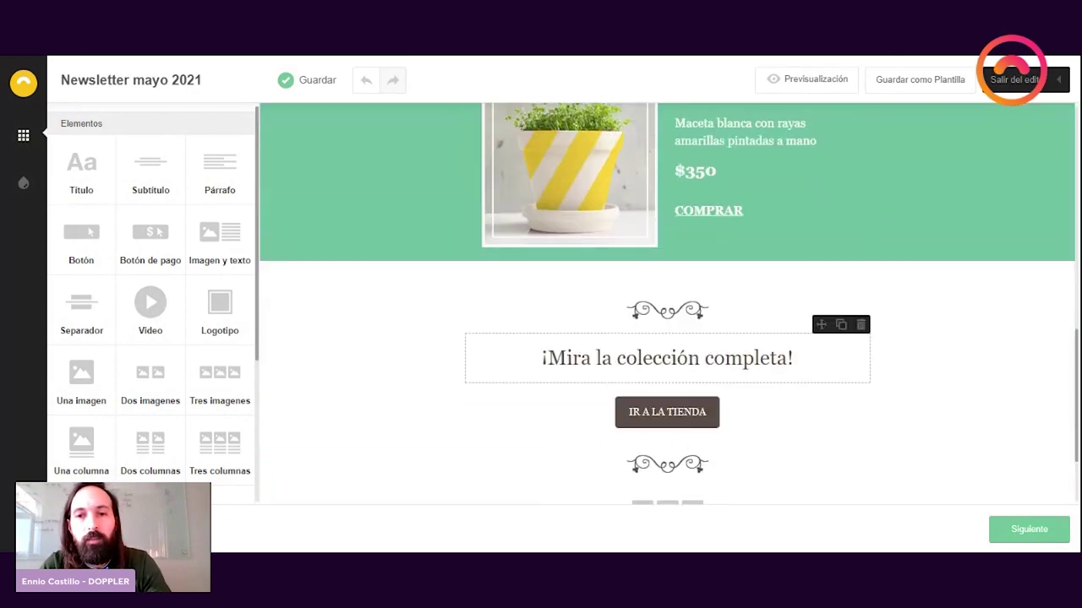
scroll(785, 292, "down", 2)
scroll(785, 292, "up", 10)
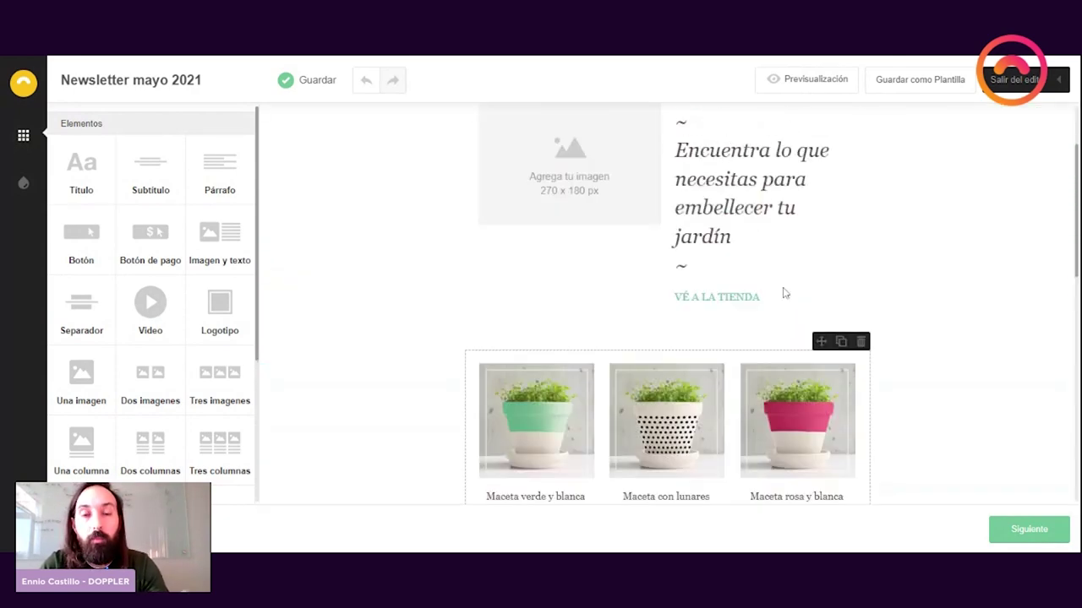
scroll(783, 293, "up", 2)
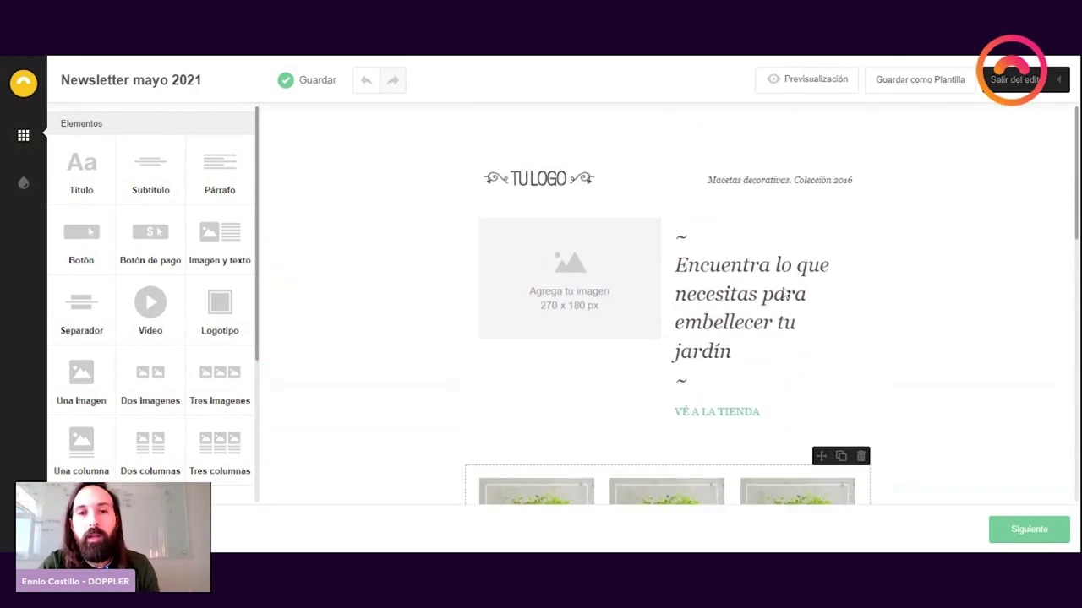
left_click(538, 172)
scroll(124, 300, "down", 2)
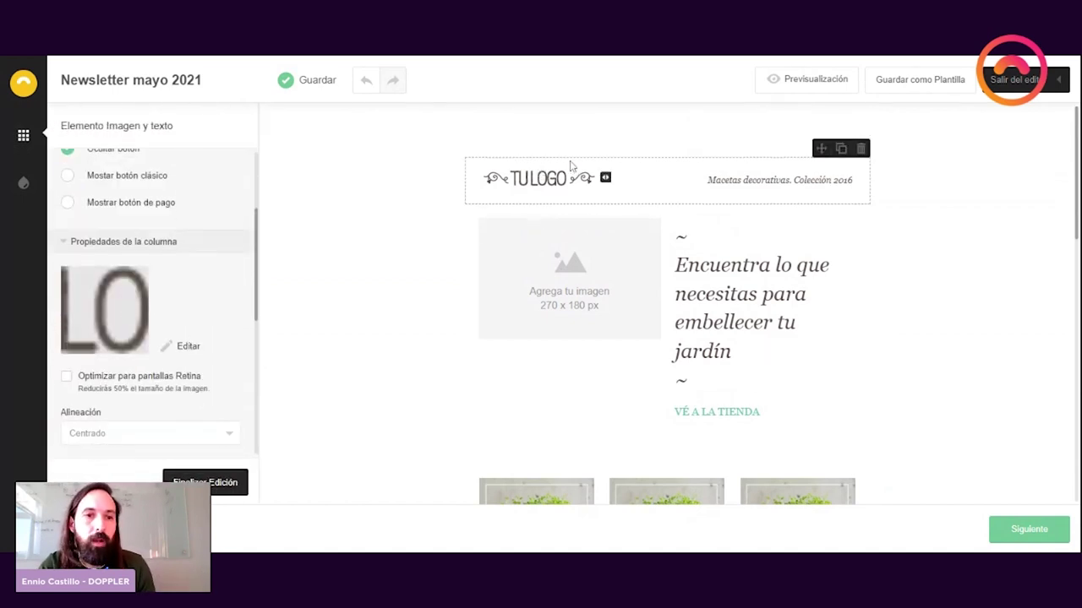
Step: Replace the TU LOGO header placeholder with the logo-travel image from the gallery
left_click(138, 282)
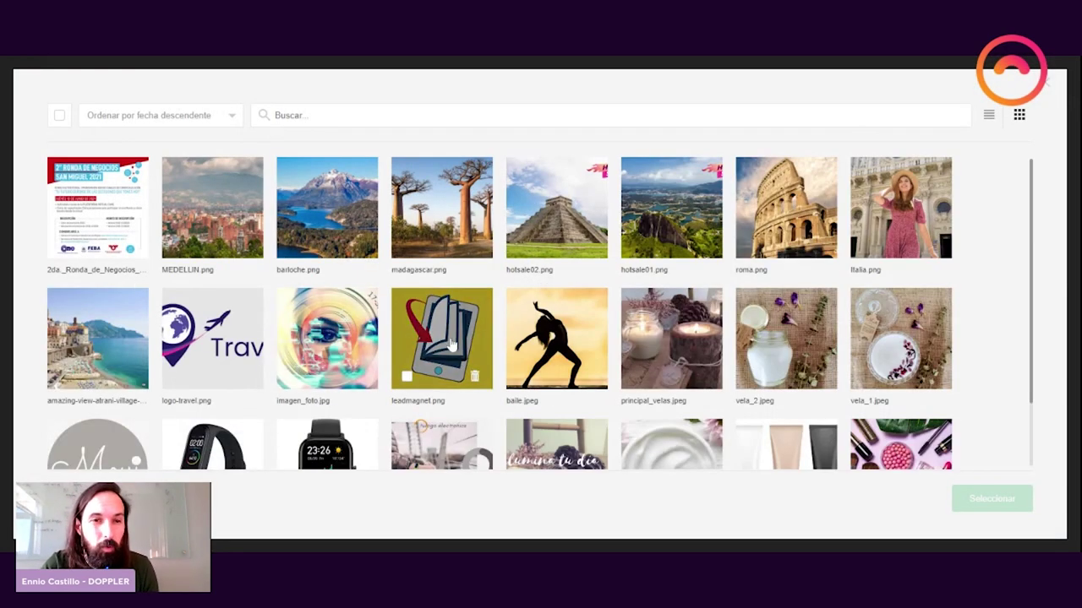
scroll(204, 254, "down", 1)
left_click(205, 253)
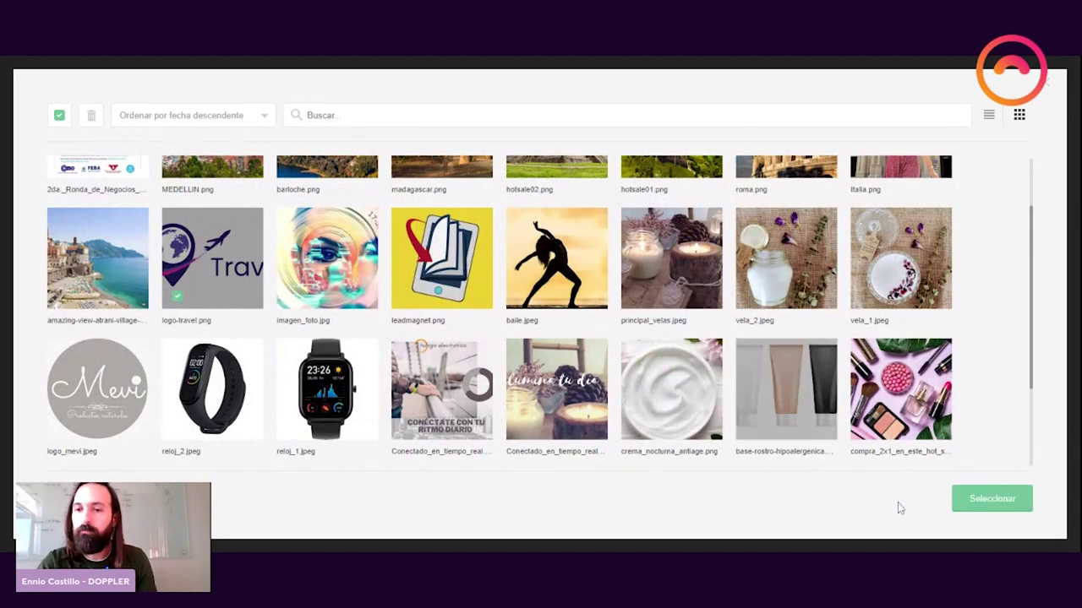
left_click(982, 500)
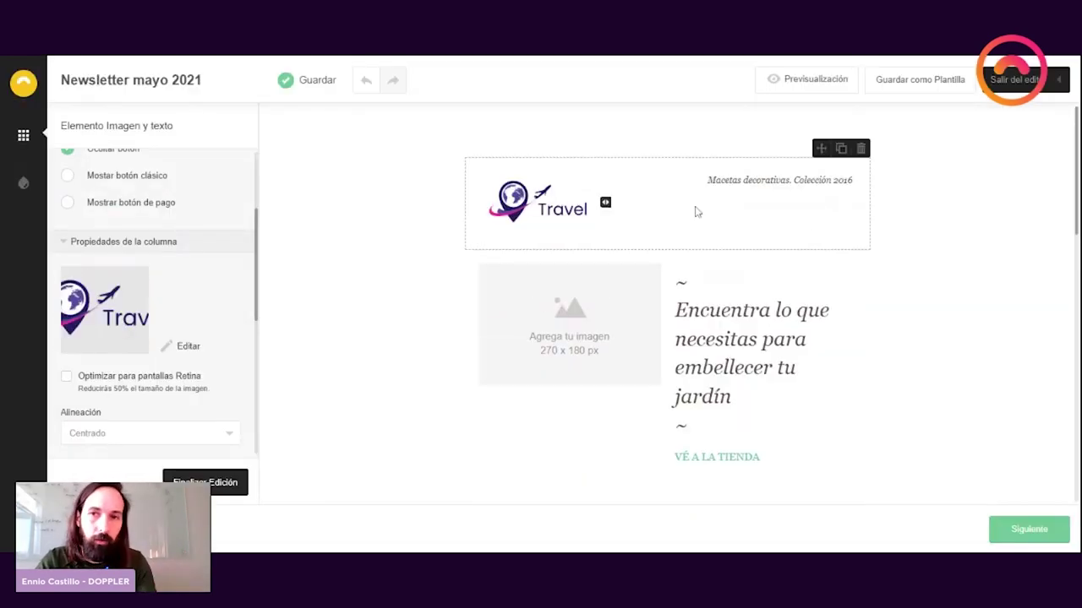
left_click(589, 323)
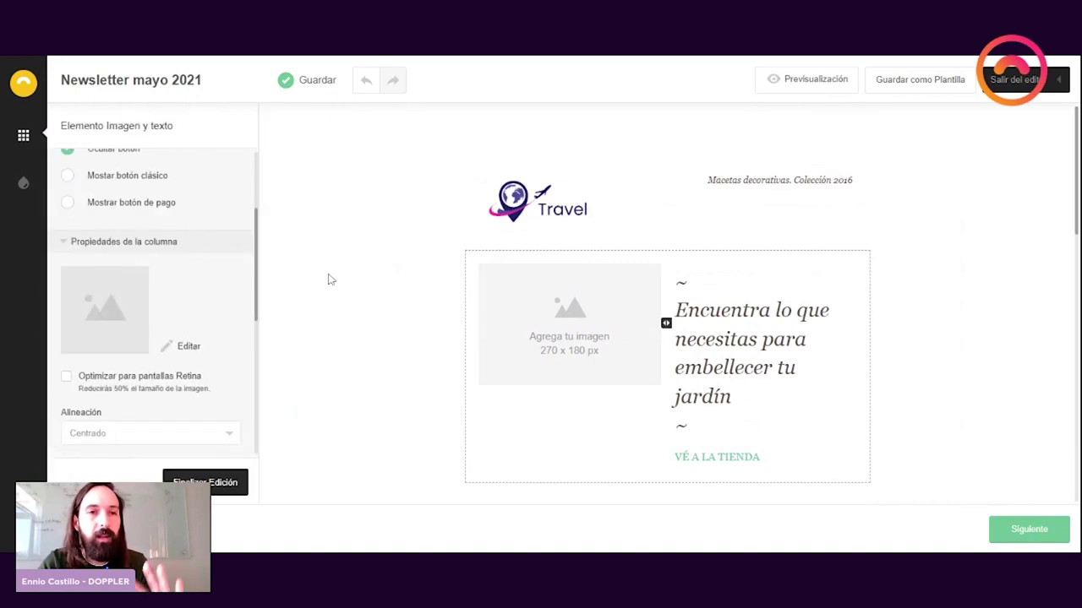
Step: Drag a Subtítulo element from the Elementos palette to just below the Travel logo
scroll(185, 222, "up", 2)
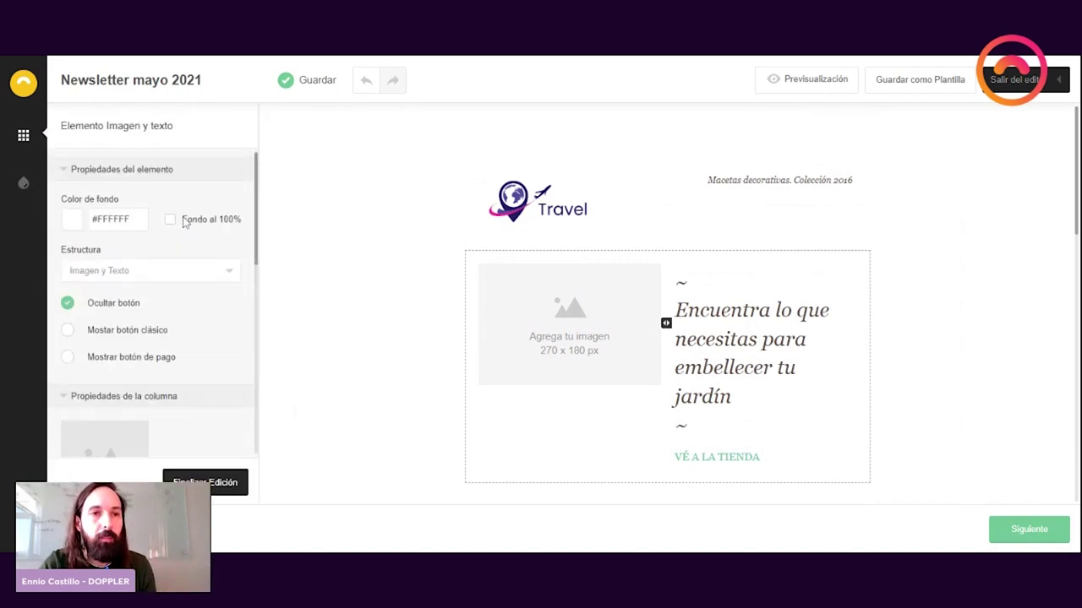
left_click(24, 132)
scroll(193, 360, "down", 3)
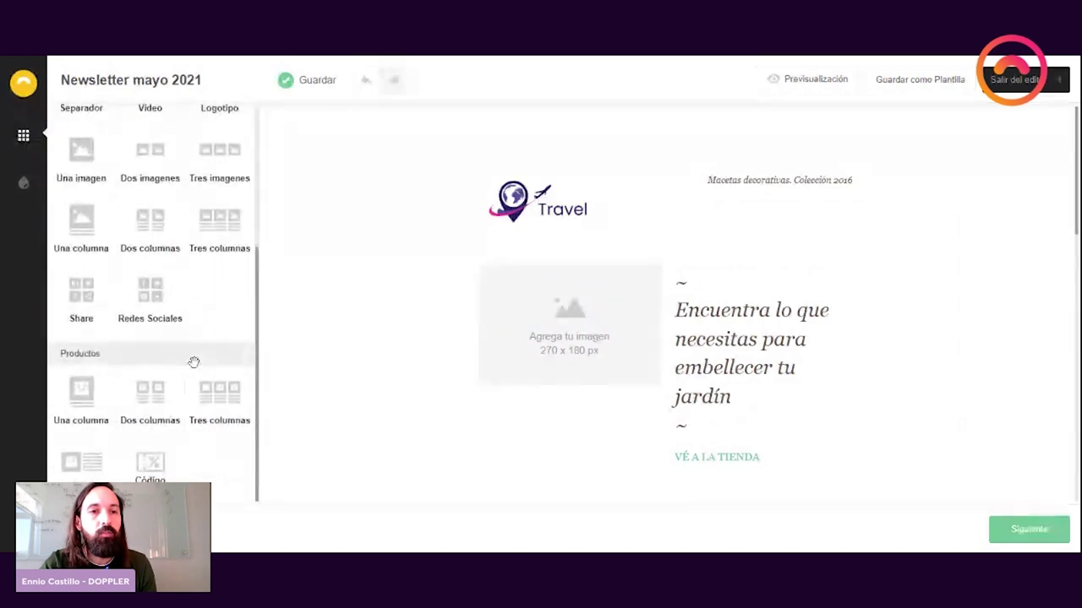
scroll(194, 362, "up", 3)
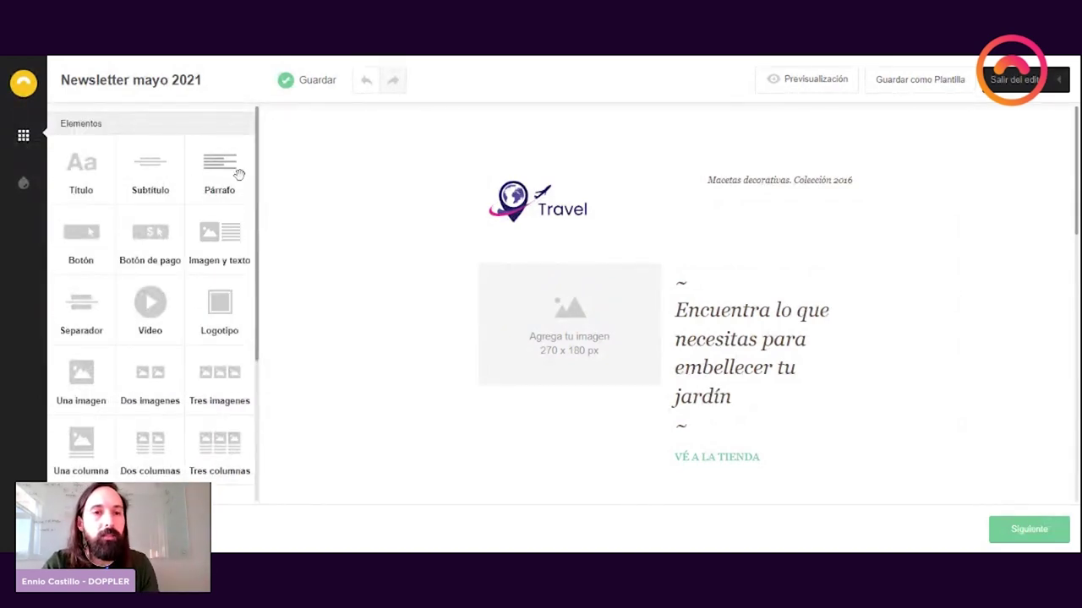
left_click_drag(149, 179, 556, 275)
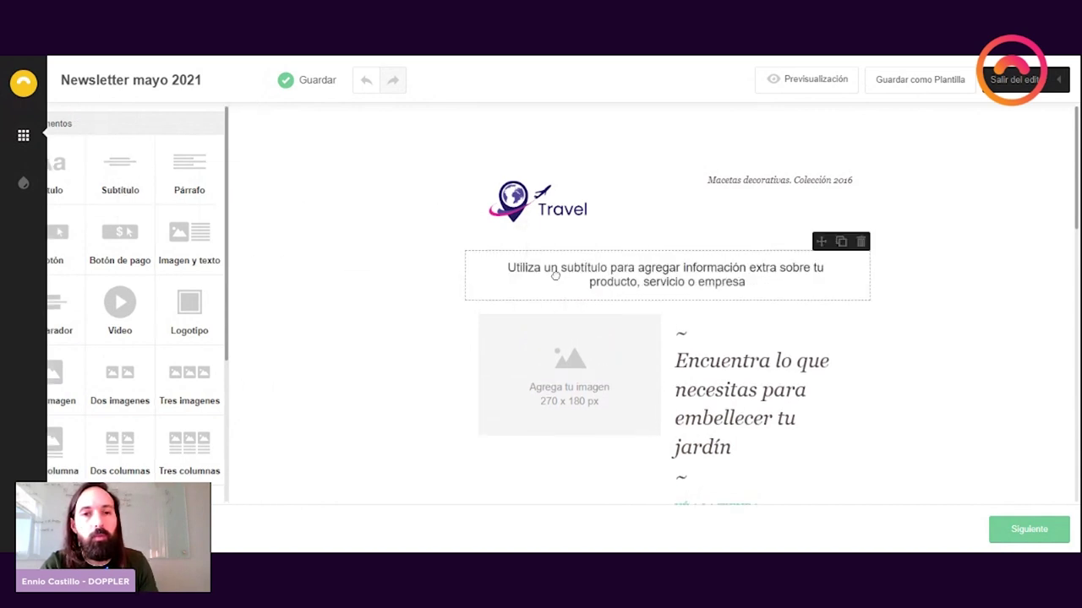
Step: Add a Título block above the subtitle and an Imagen y texto block below it
left_click(24, 134)
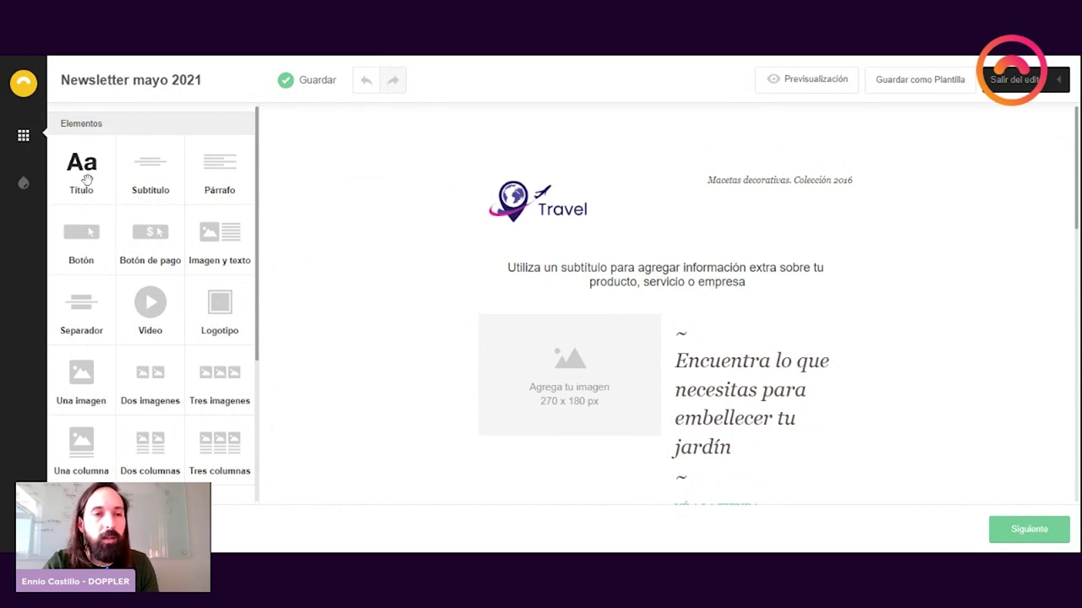
left_click_drag(87, 180, 607, 251)
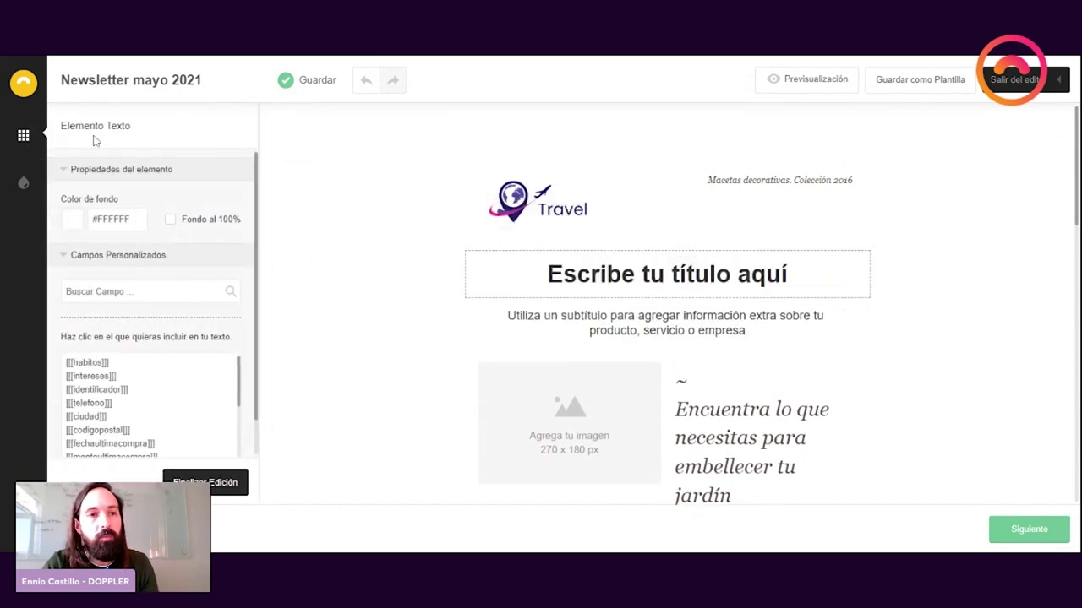
left_click(26, 135)
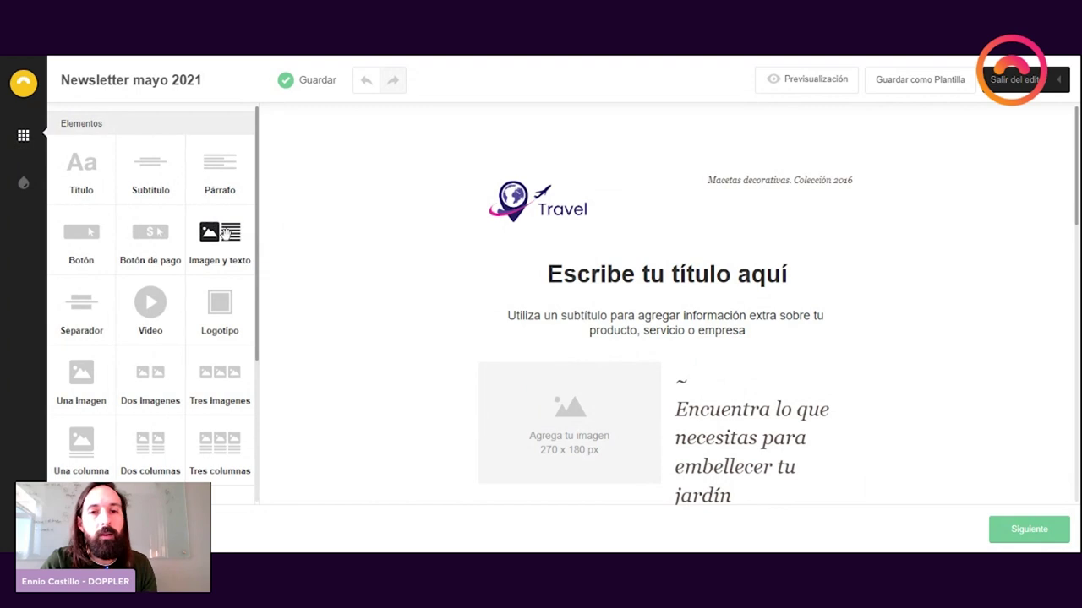
left_click_drag(218, 232, 636, 386)
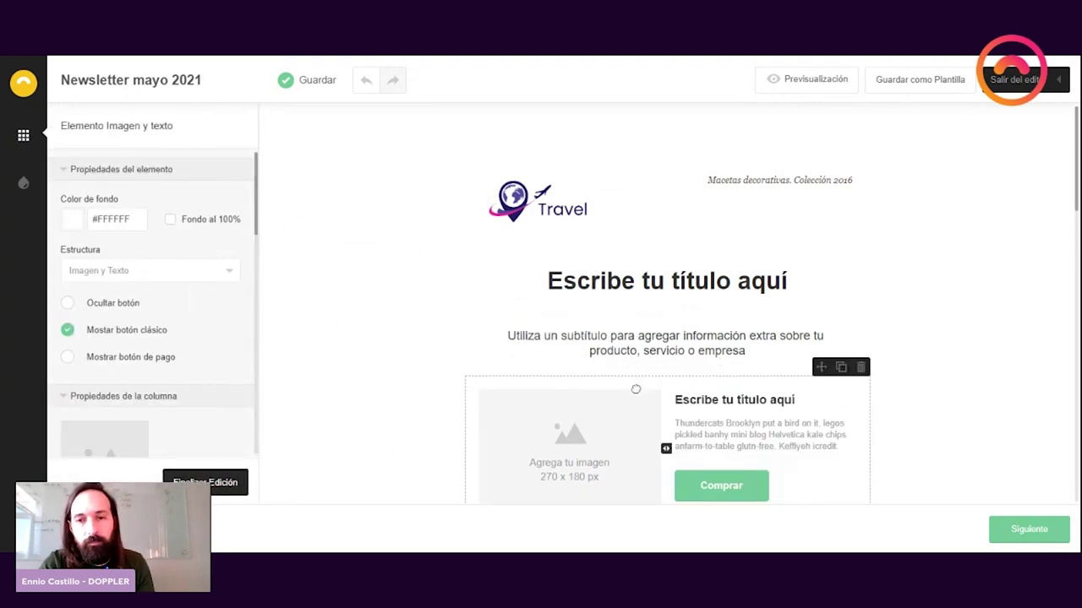
Step: Hide the Comprar button on the new image-and-text block with Ocultar botón
scroll(649, 372, "down", 3)
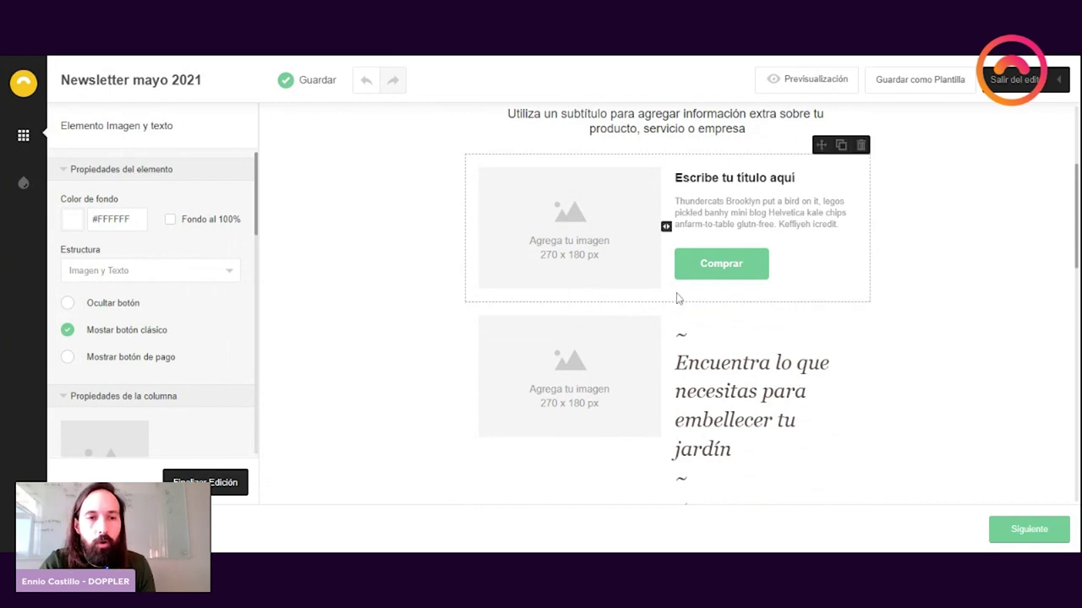
left_click(676, 177)
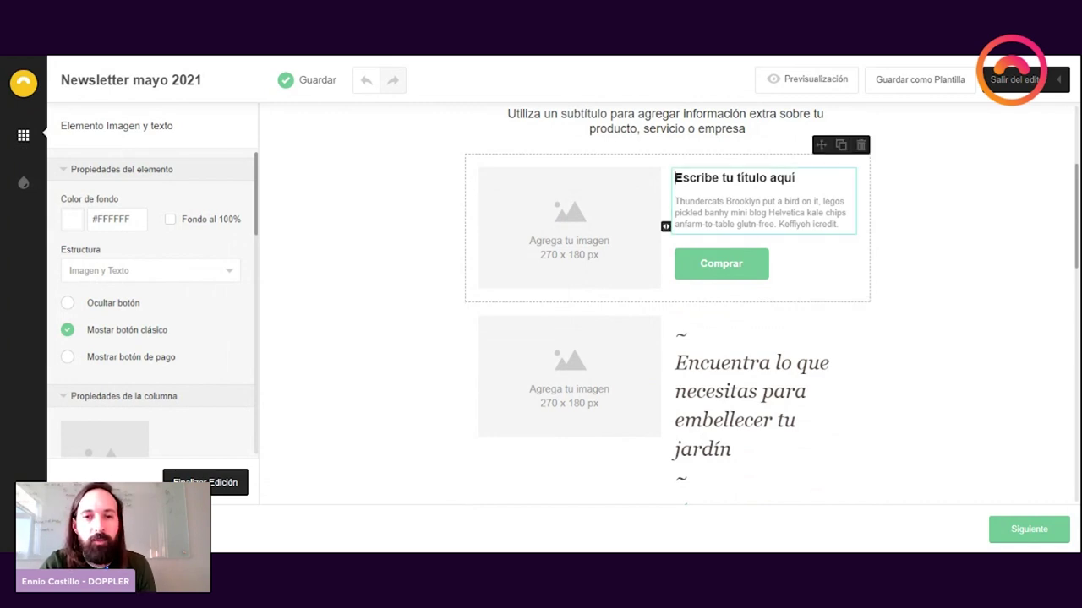
left_click(68, 302)
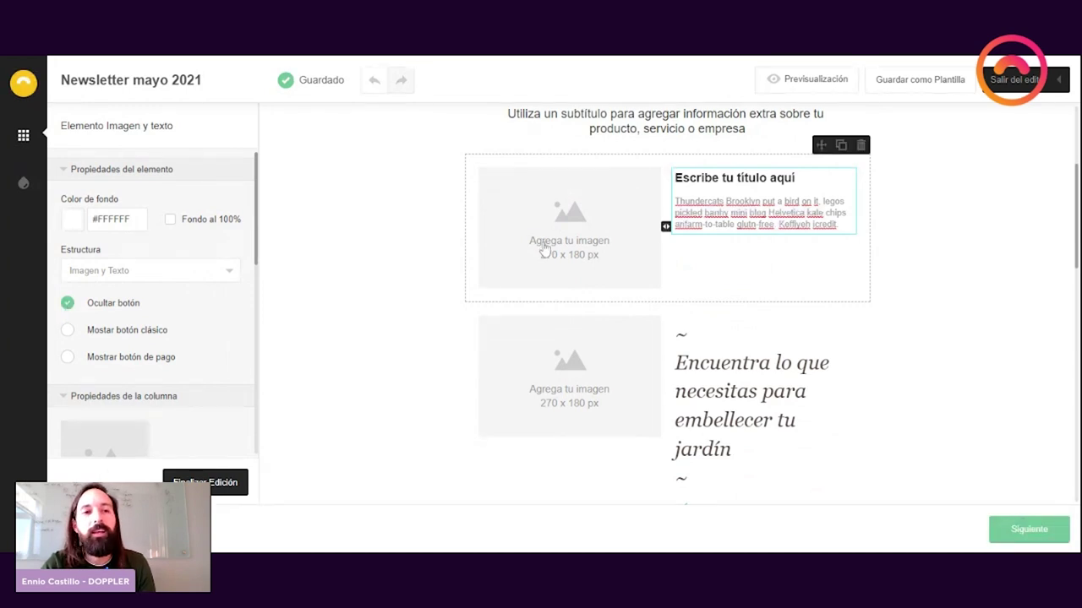
left_click(516, 220)
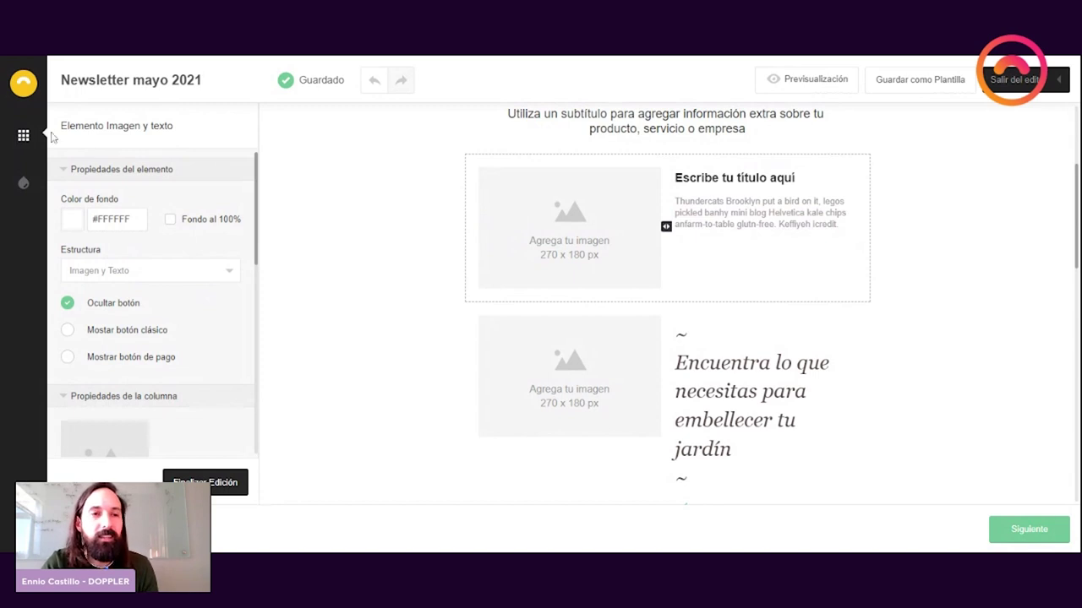
left_click(23, 136)
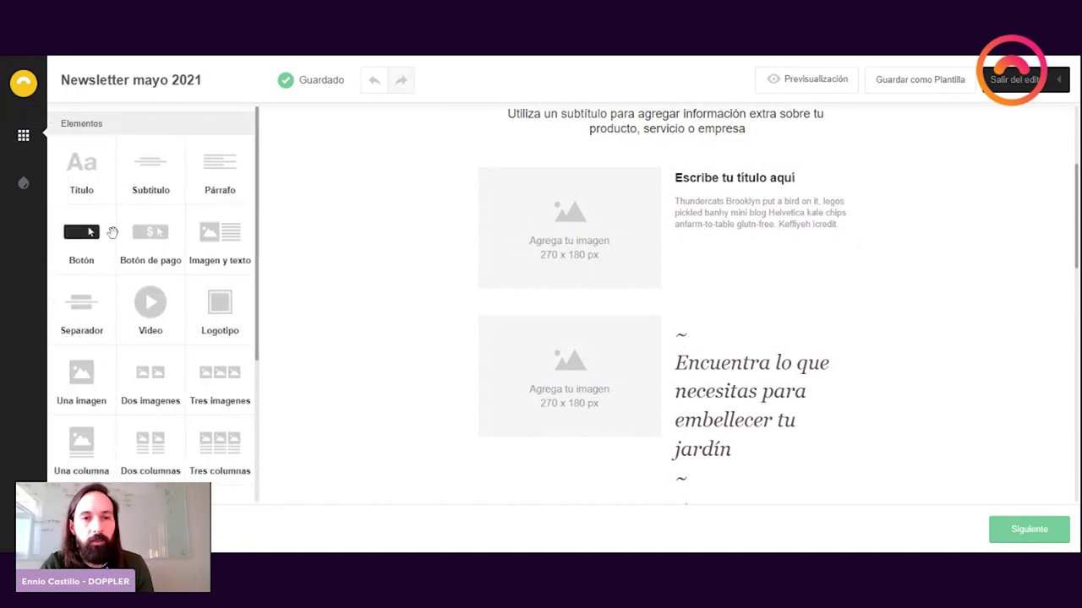
Step: Rewrite the block heading as "Conoce las mejores oportunidades para tu jardín"
scroll(621, 336, "down", 3)
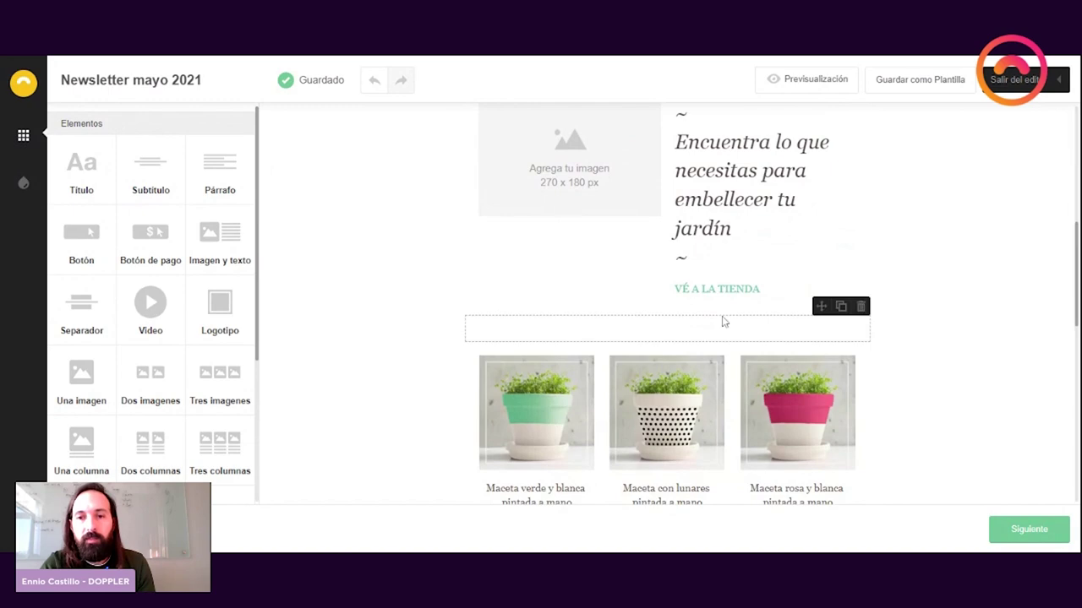
scroll(723, 321, "down", 3)
scroll(721, 319, "up", 9)
scroll(721, 319, "down", 3)
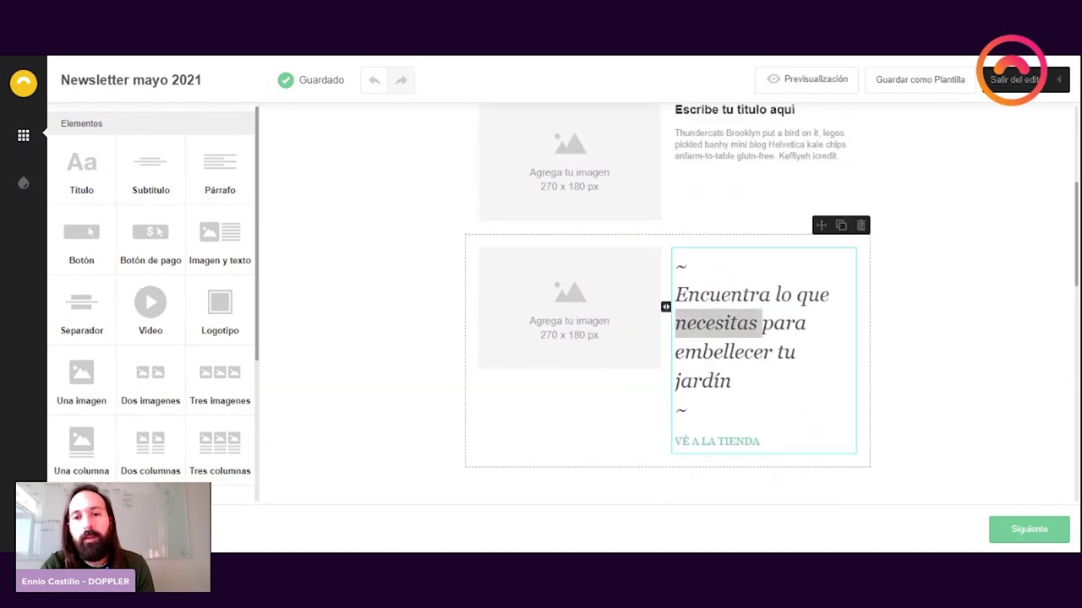
triple_click(718, 323)
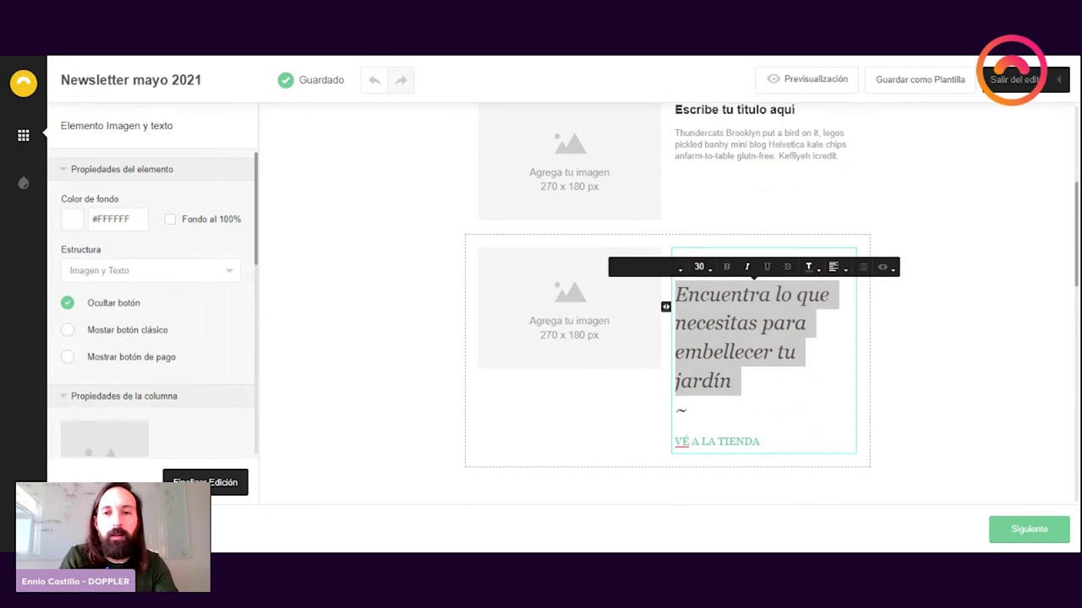
key("BackSpace")
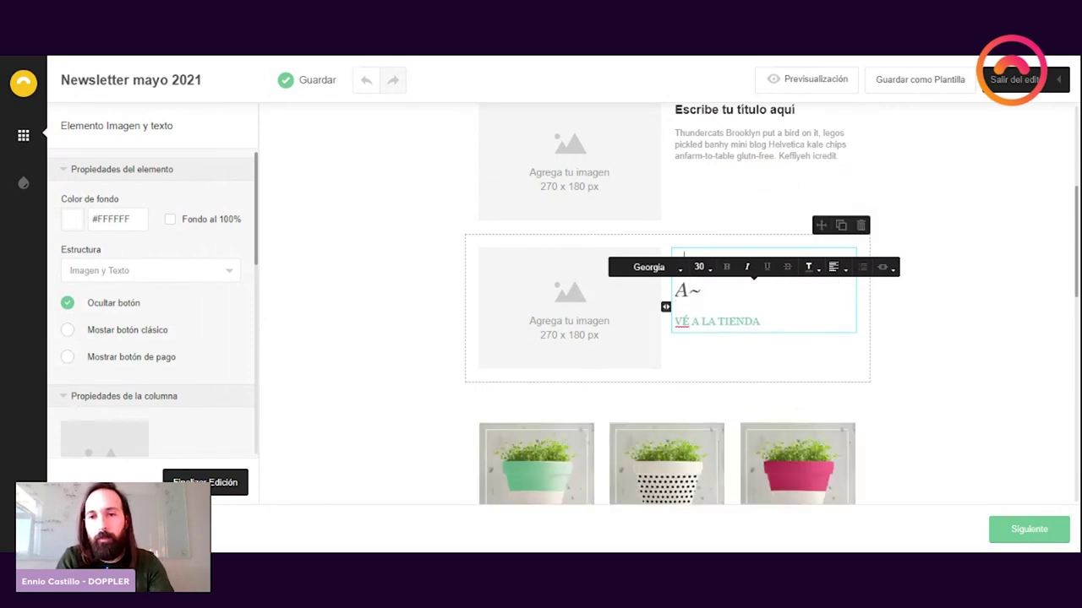
key("BackSpace")
type("C")
key("BackSpace")
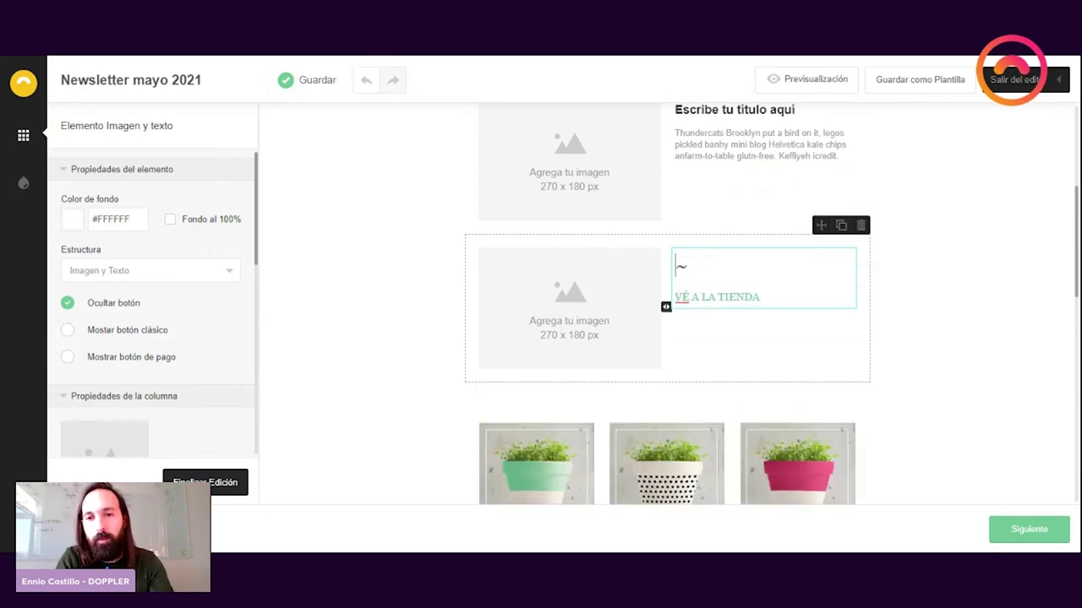
type("Conoce las")
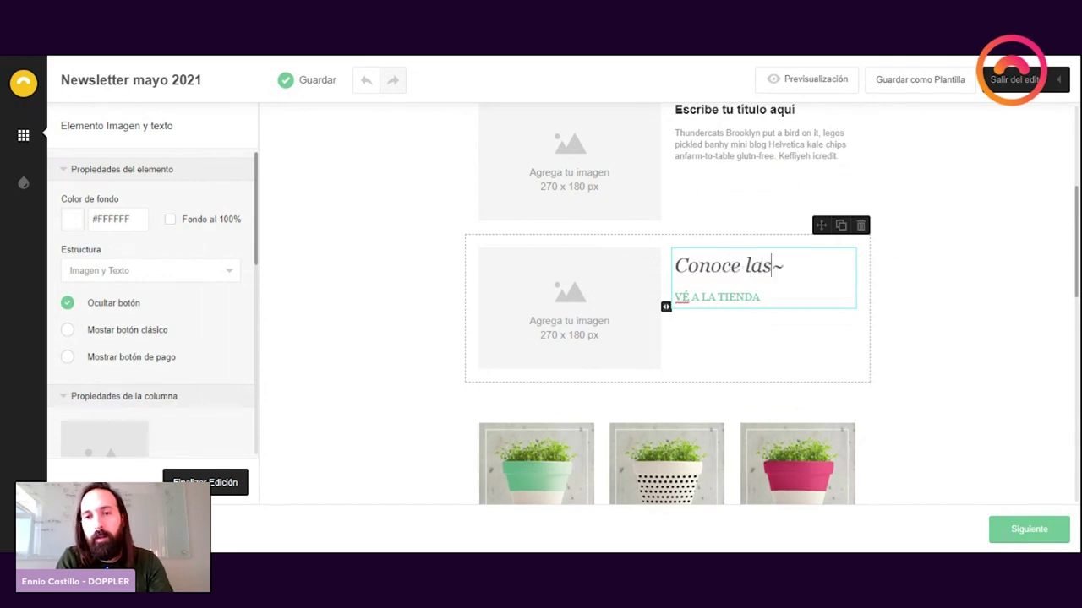
type(" mejores opor")
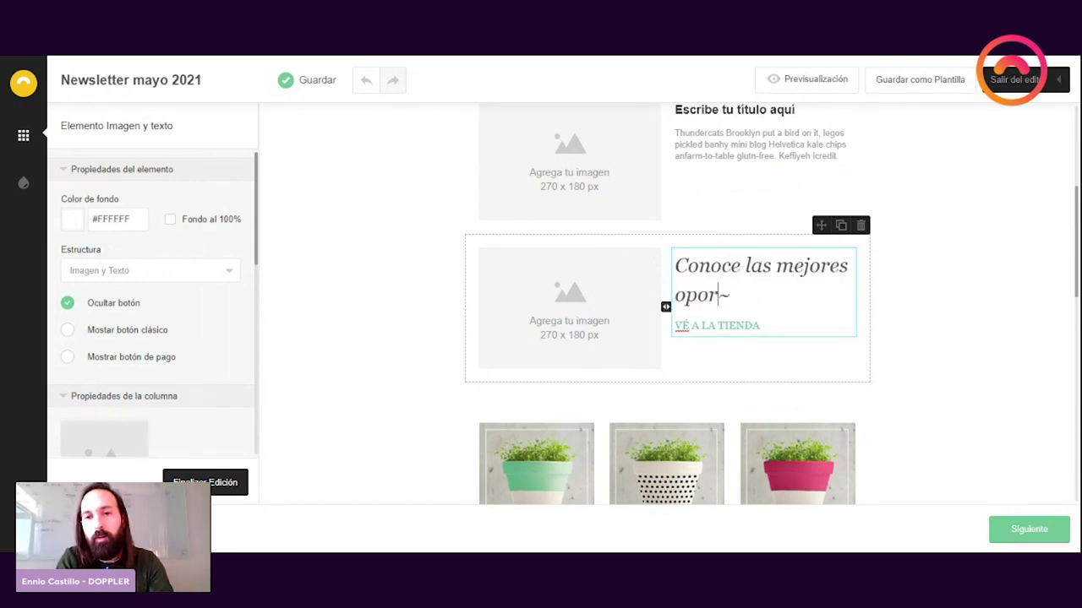
type("tunidades para tu jardi")
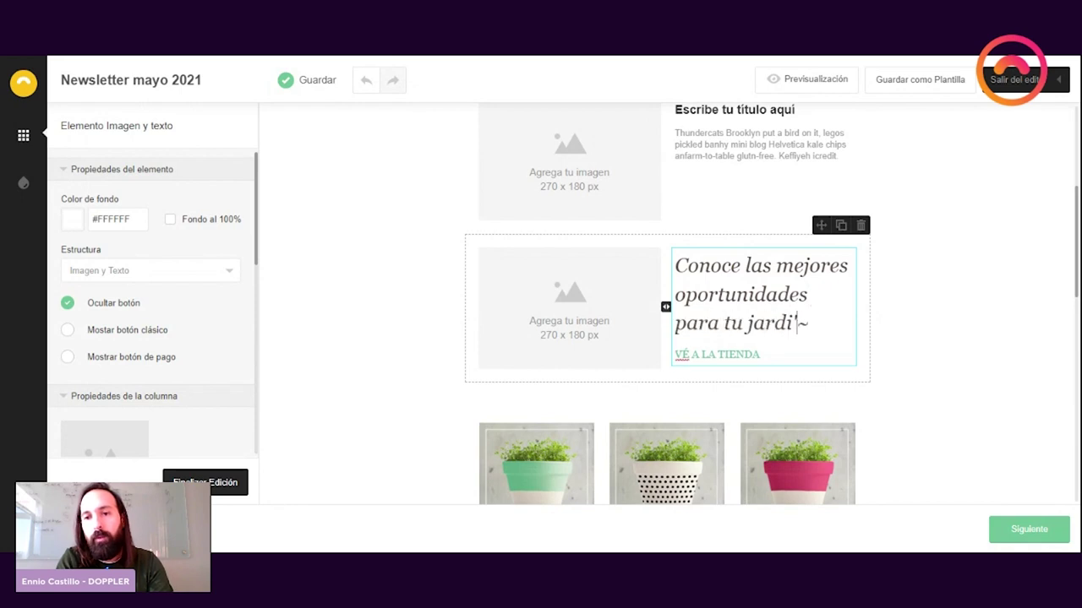
key("BackSpace")
type("in")
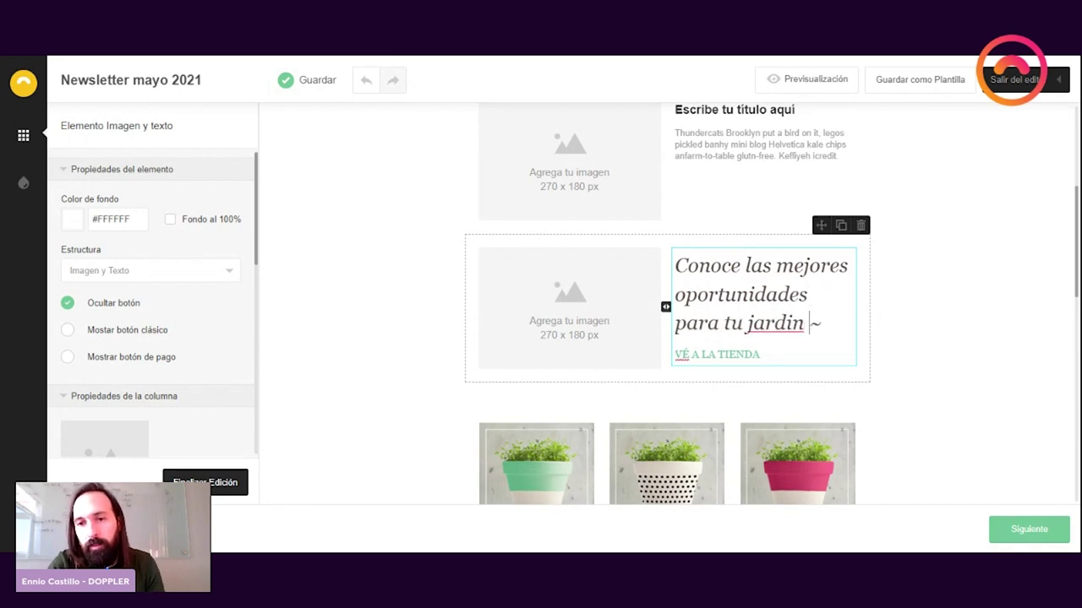
double_click(786, 323)
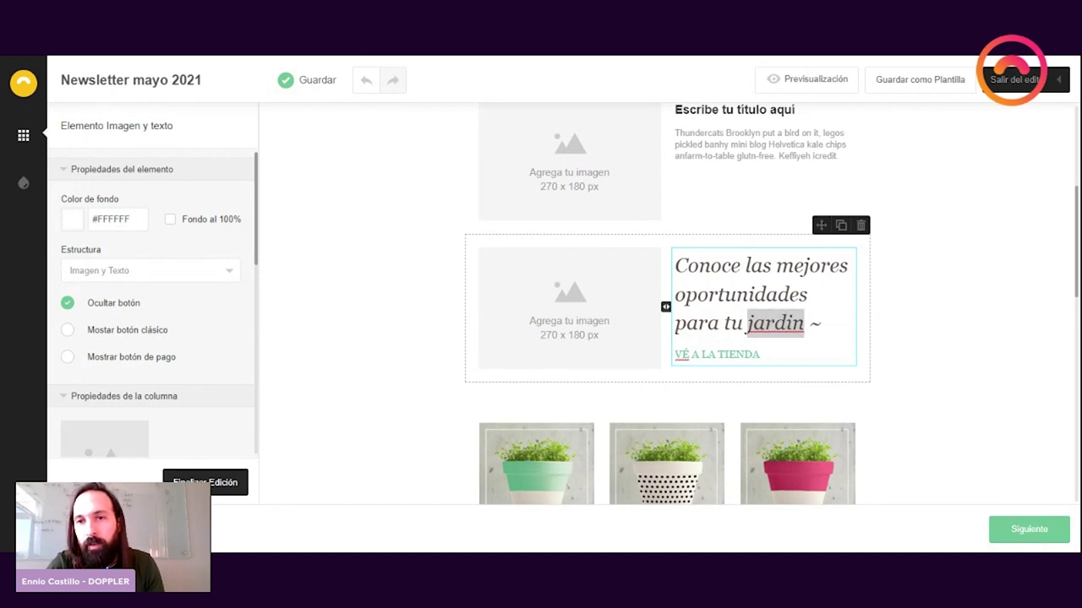
type("jardín")
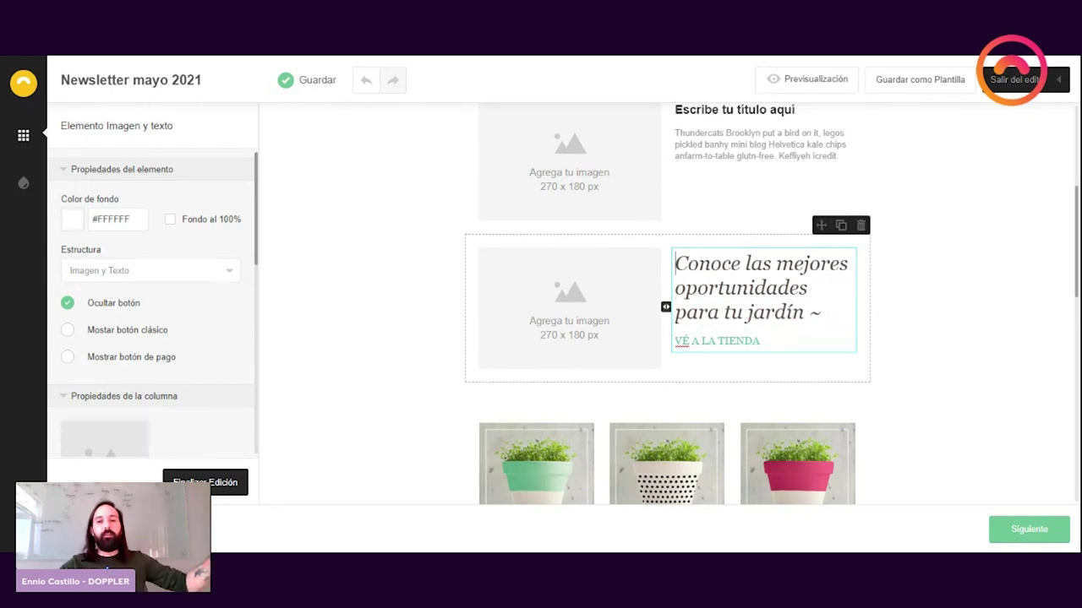
triple_click(729, 340)
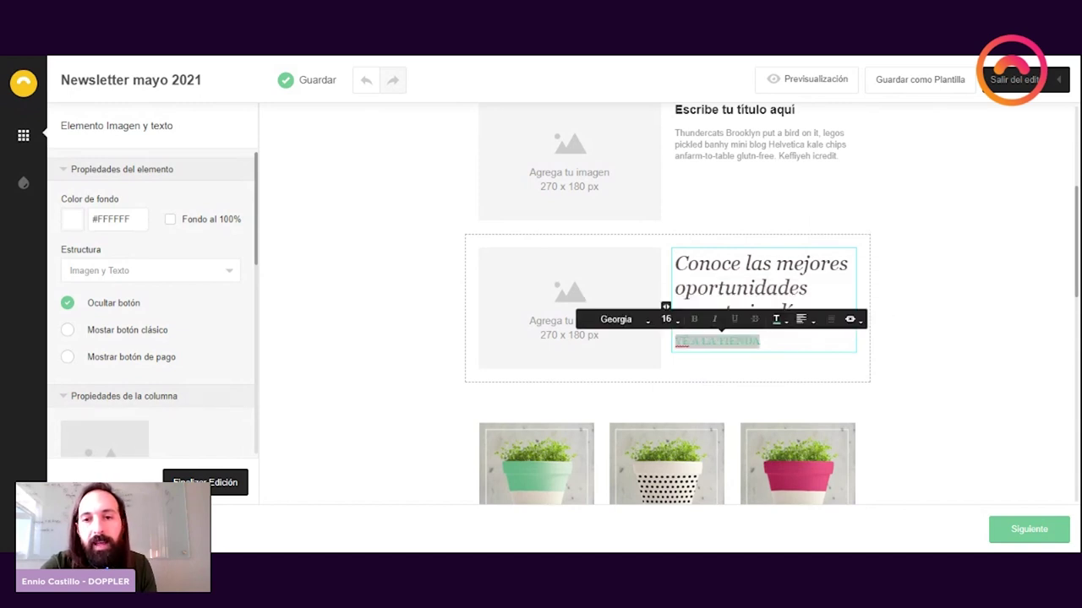
left_click(845, 319)
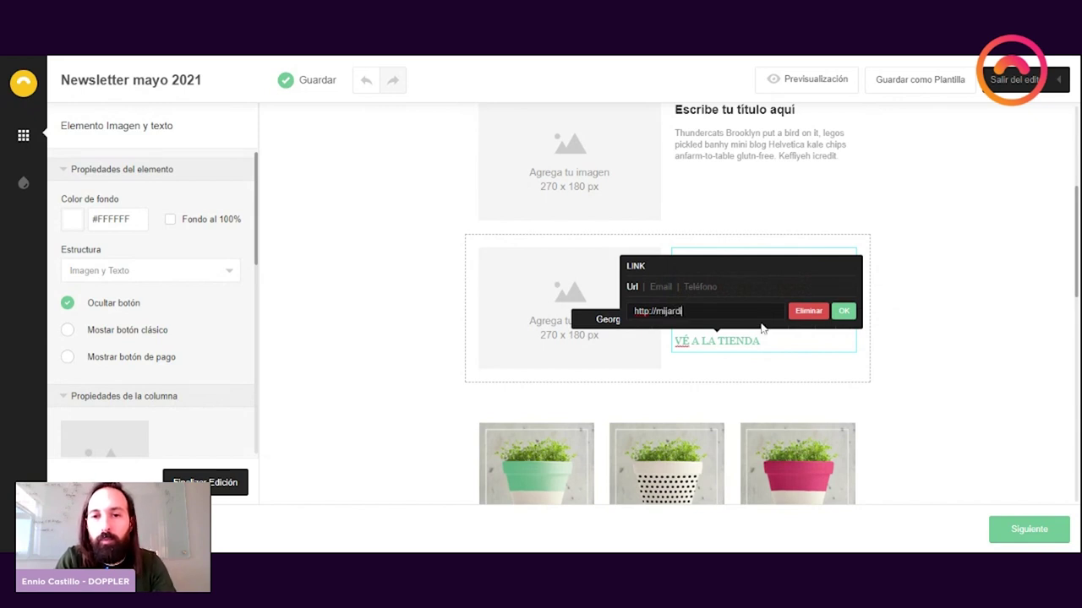
left_click(843, 312)
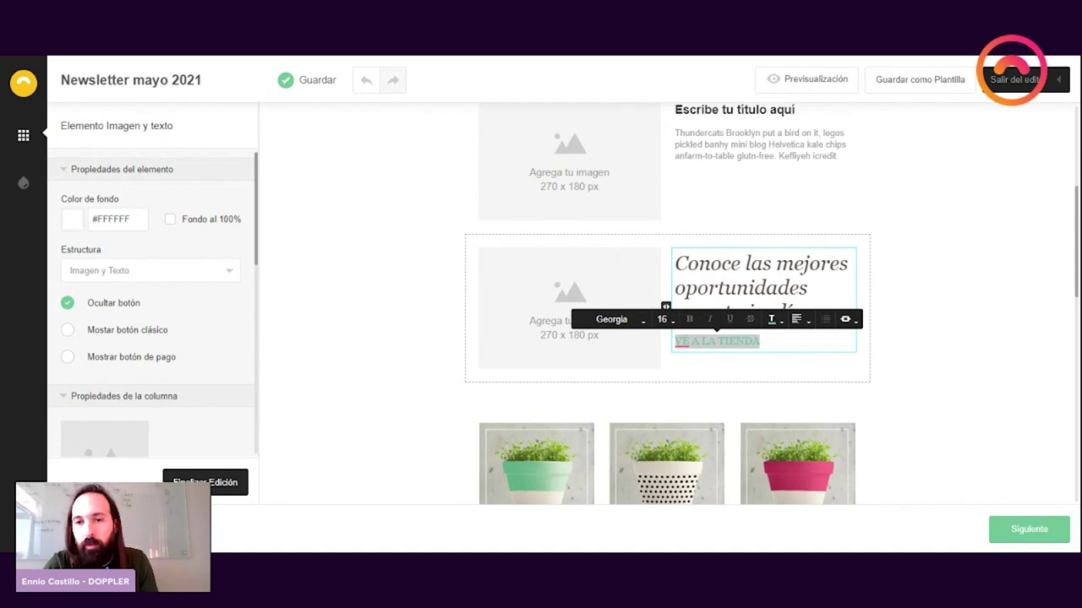
left_click(760, 340)
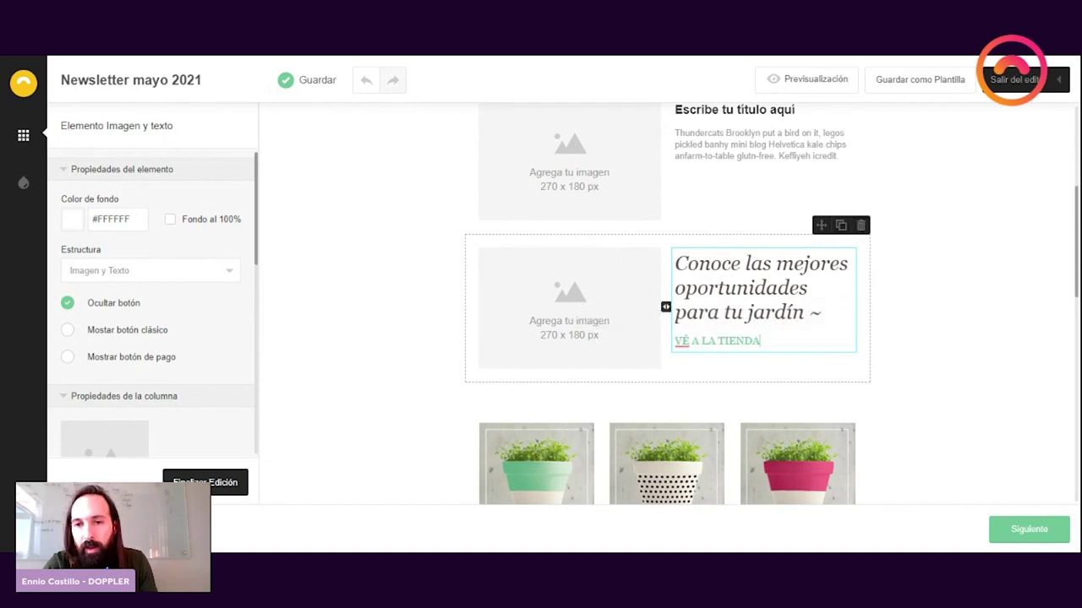
left_click(828, 79)
scroll(630, 288, "down", 3)
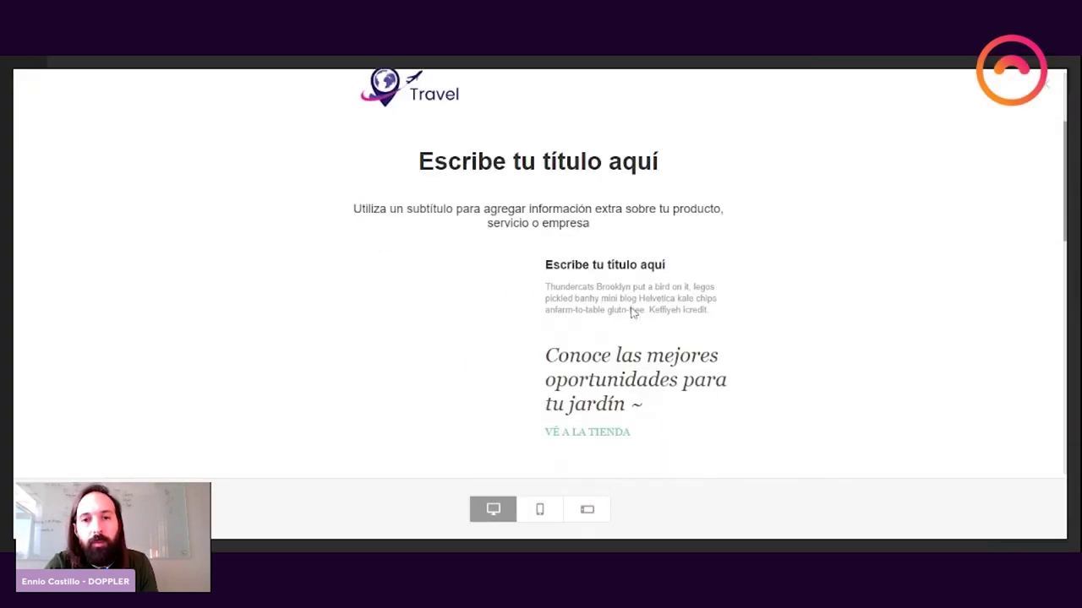
scroll(632, 312, "down", 9)
scroll(630, 310, "up", 5)
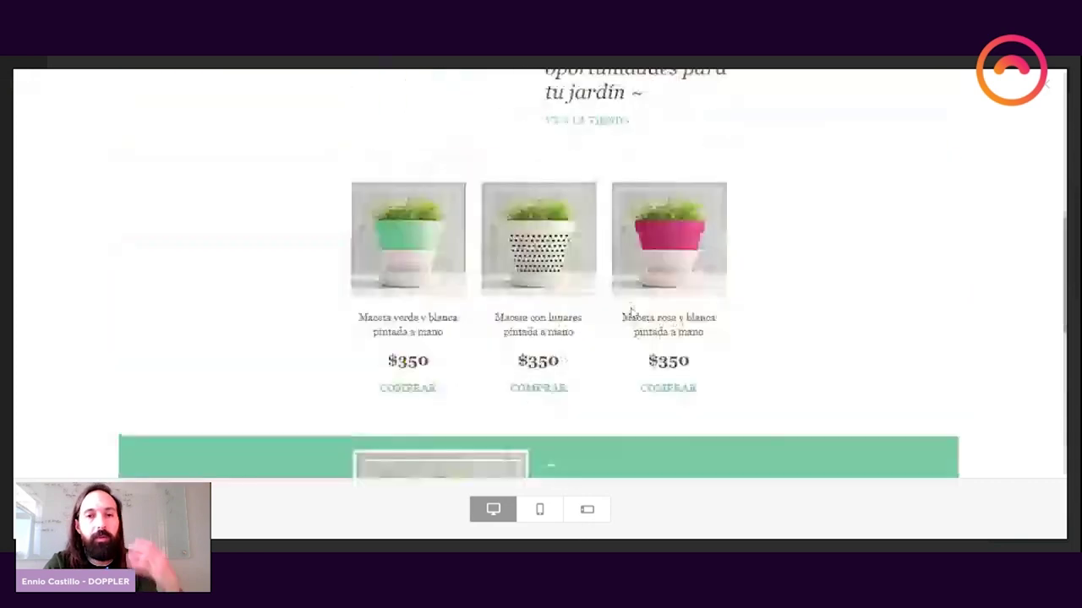
scroll(630, 313, "up", 10)
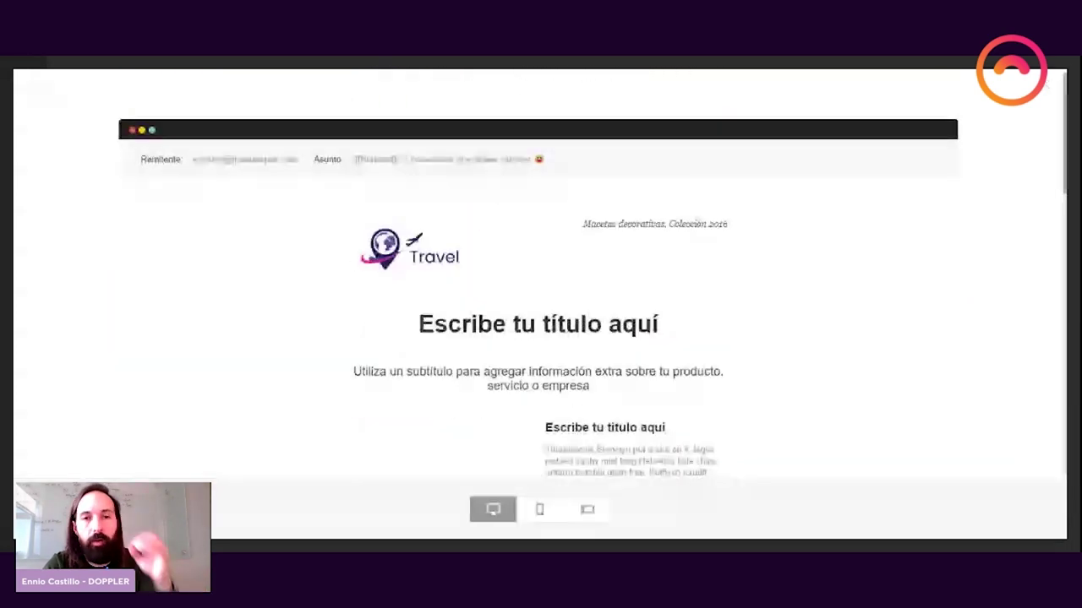
scroll(631, 313, "down", 5)
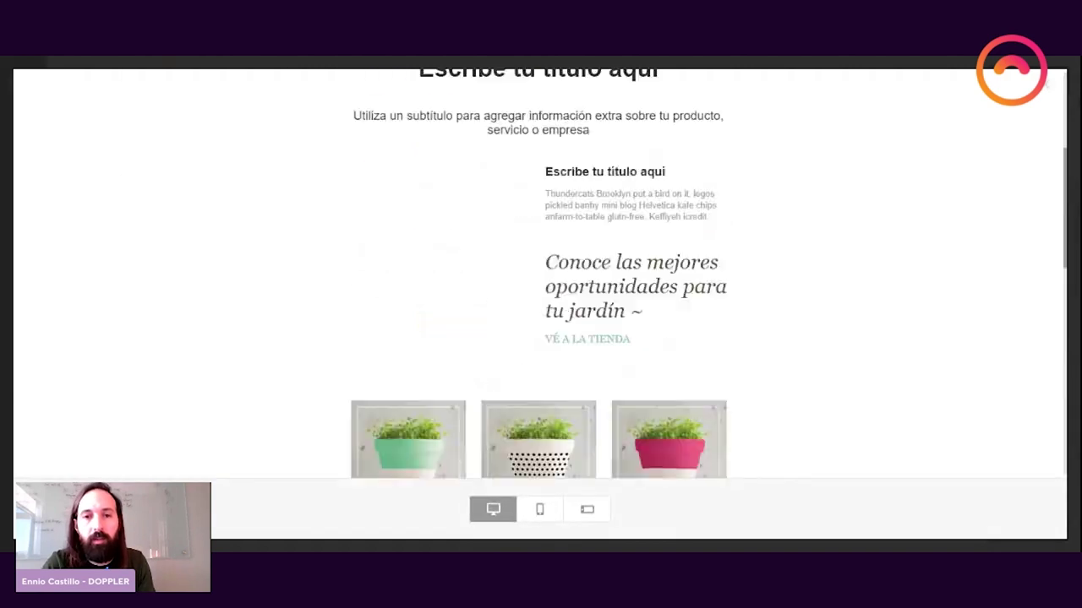
scroll(541, 273, "down", 5)
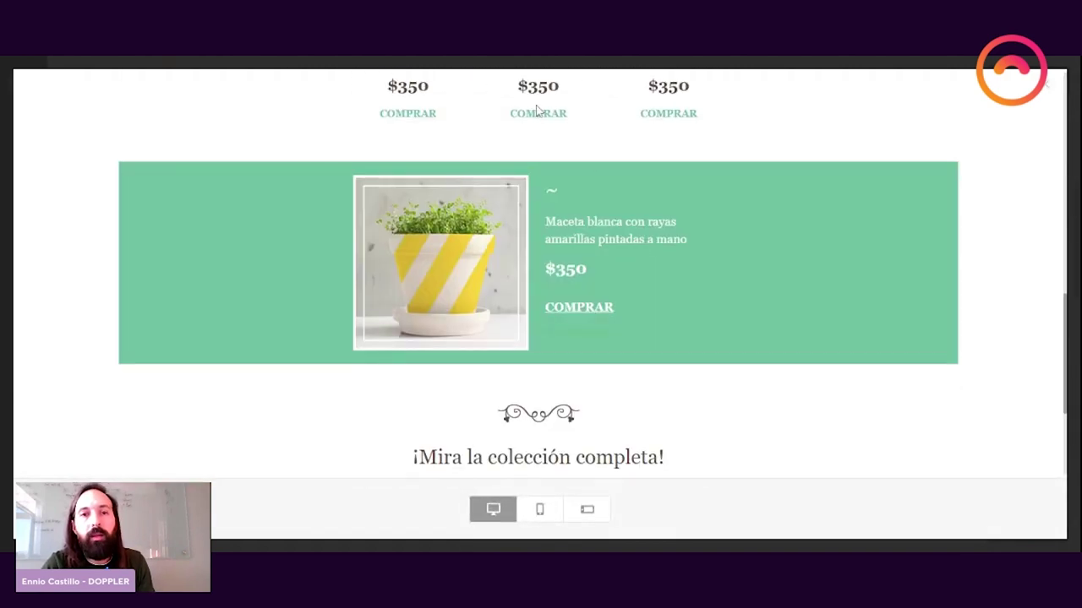
left_click(541, 512)
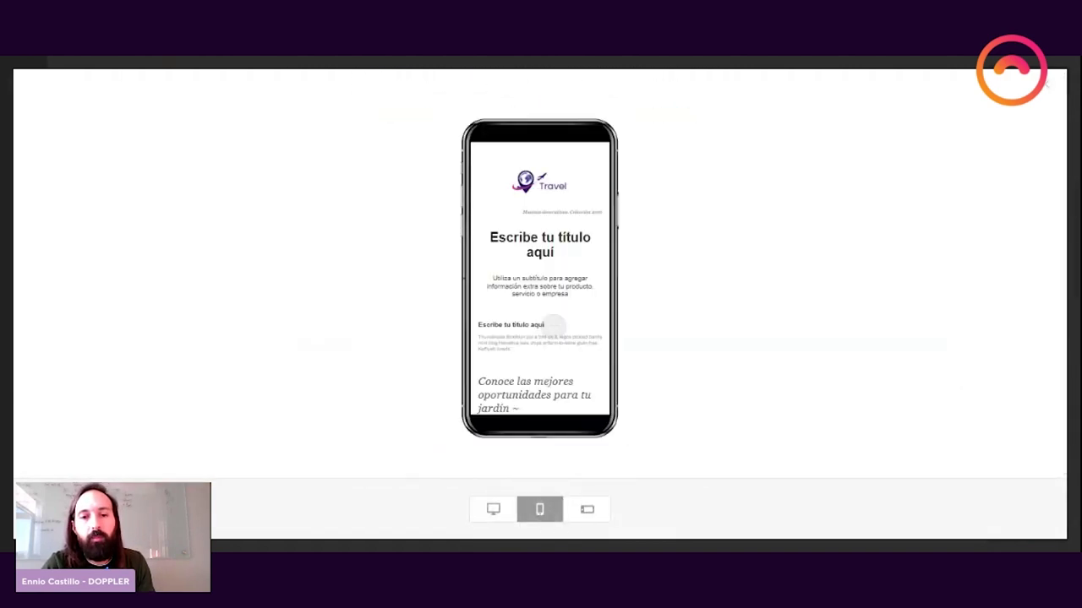
scroll(565, 362, "down", 4)
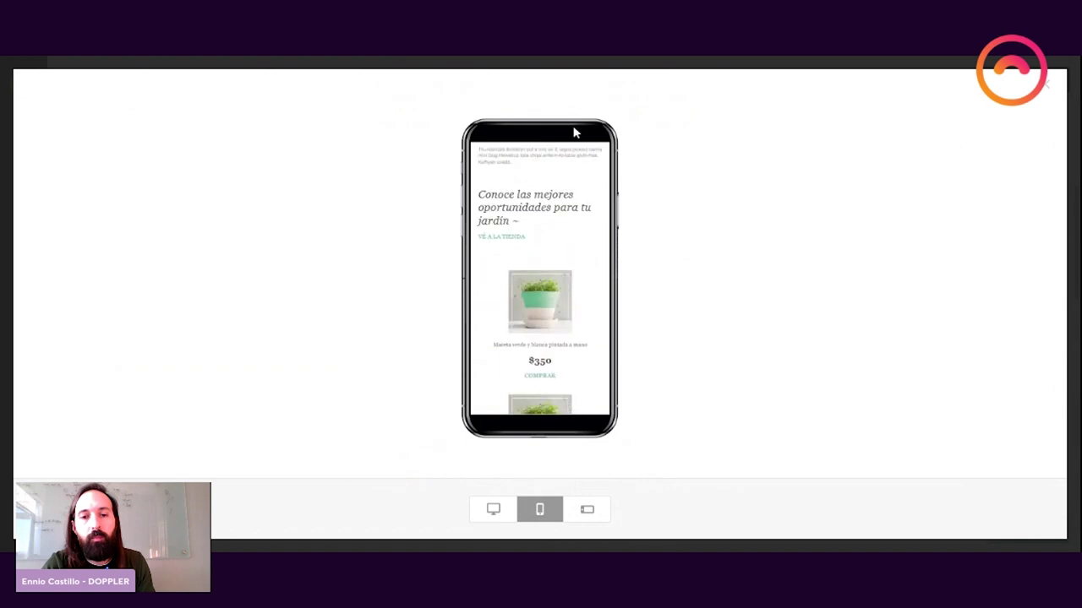
scroll(570, 330, "down", 5)
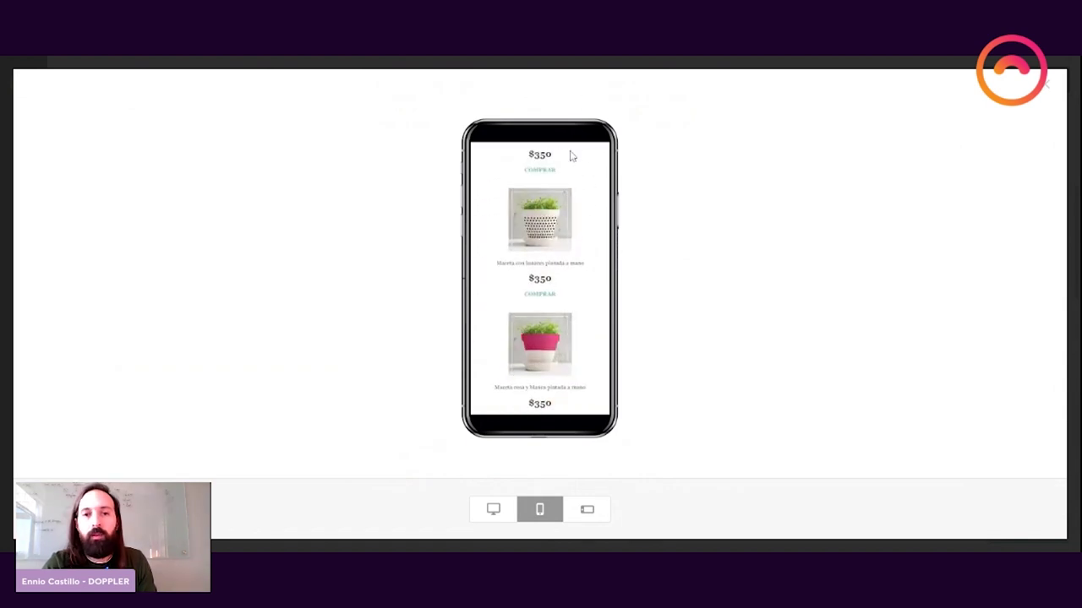
left_click(588, 509)
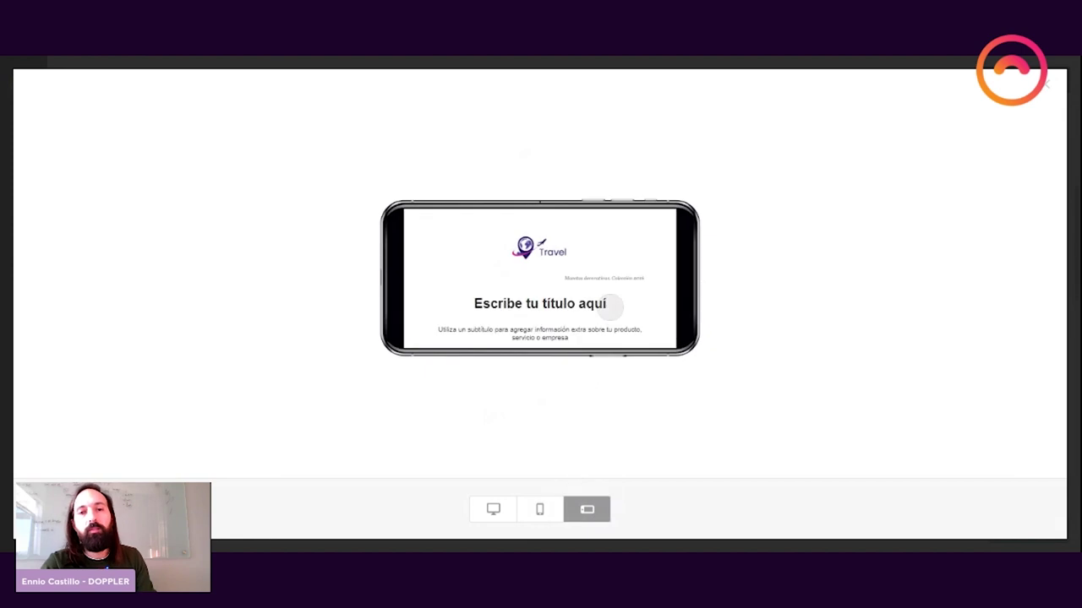
scroll(602, 254, "down", 4)
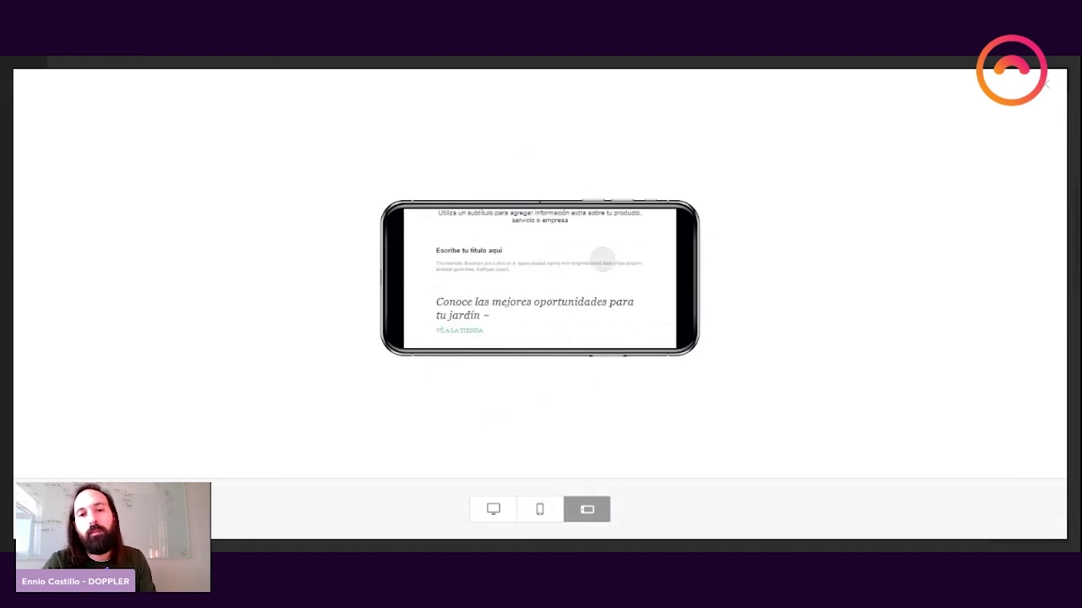
left_click(1045, 84)
scroll(722, 243, "down", 10)
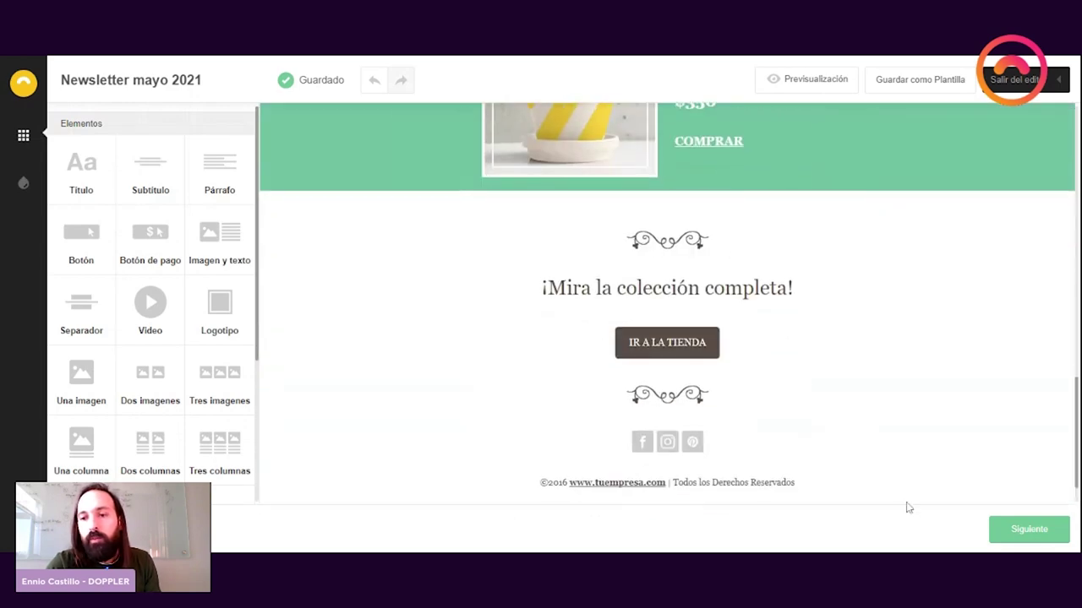
Step: Continue from the editor with Siguiente to the recipient-selection step listing contact lists
left_click(1024, 540)
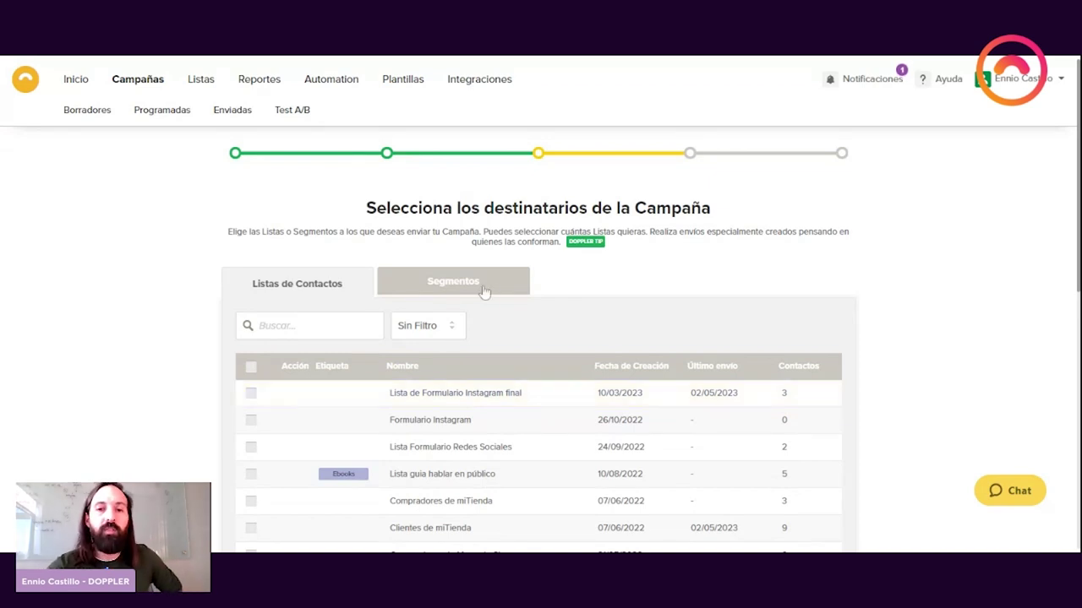
Step: Switch to the Segmentos tab and browse RFM segments like Clientes estrella and Dormidos
left_click(429, 291)
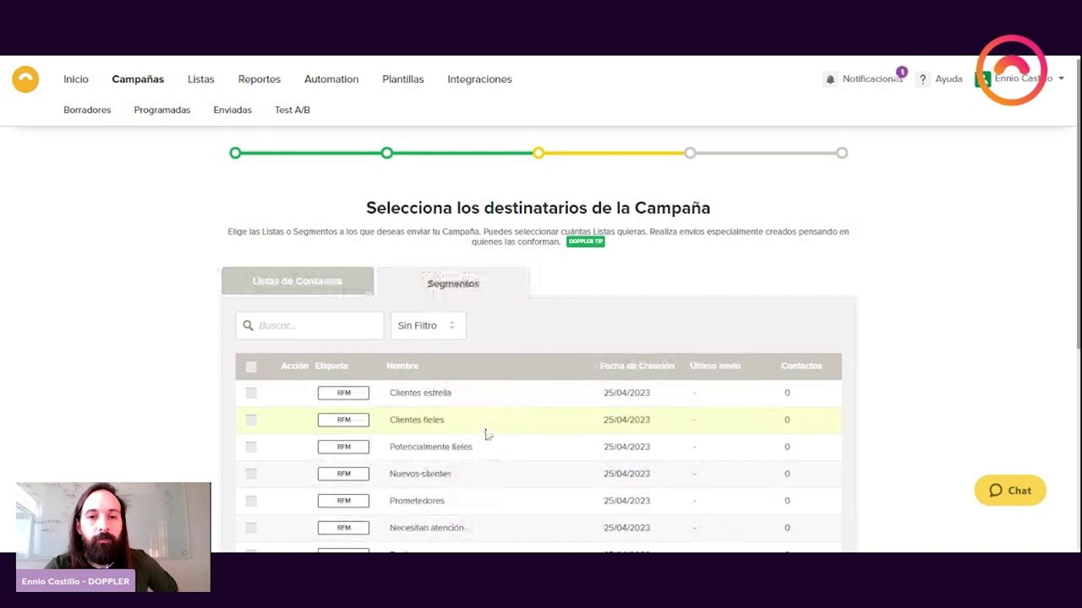
scroll(487, 434, "down", 5)
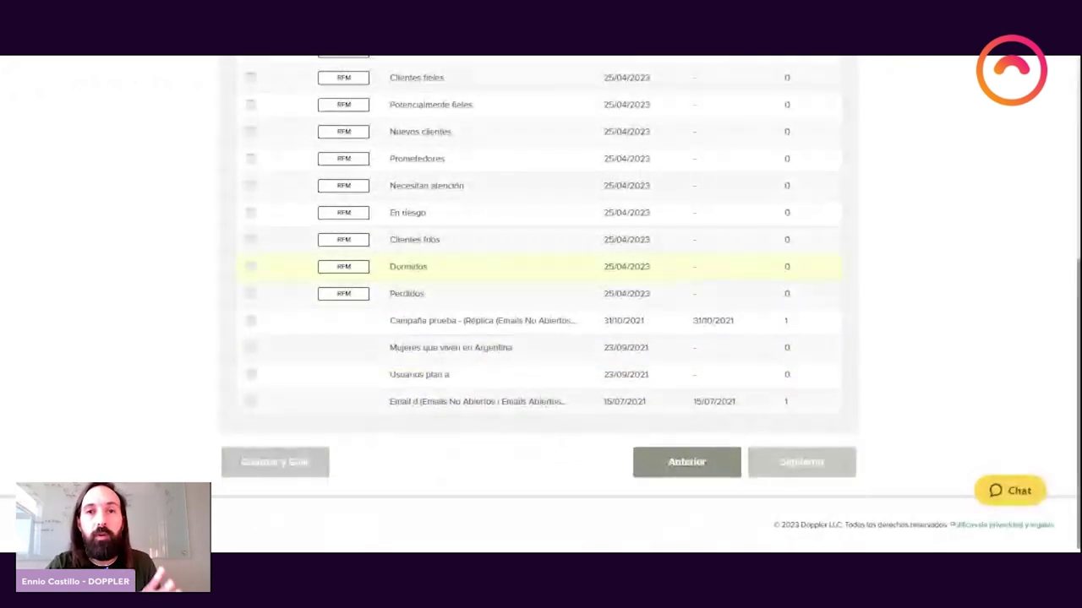
scroll(499, 266, "up", 1)
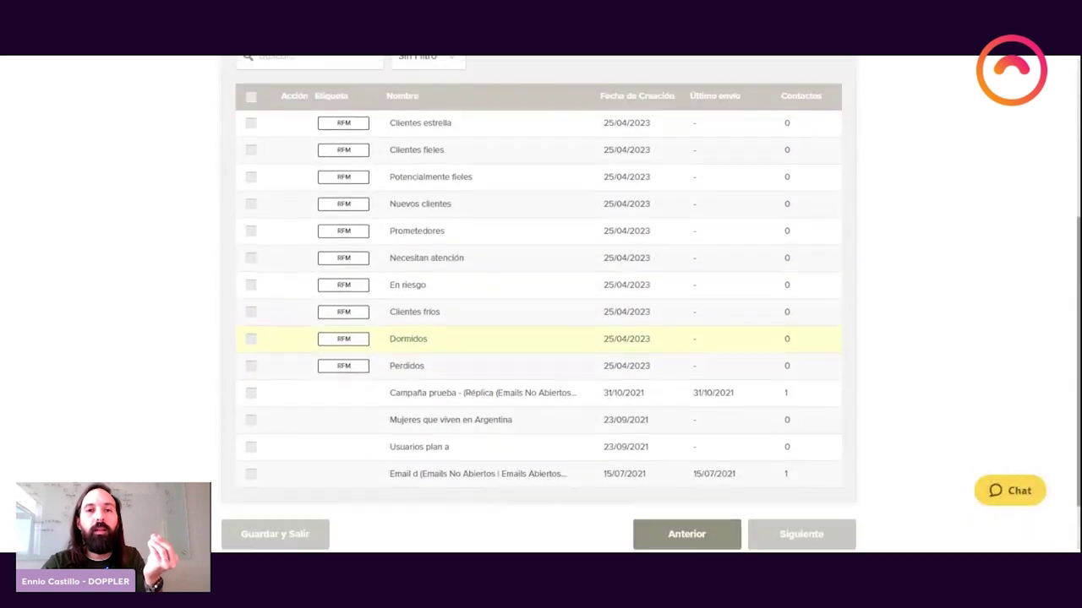